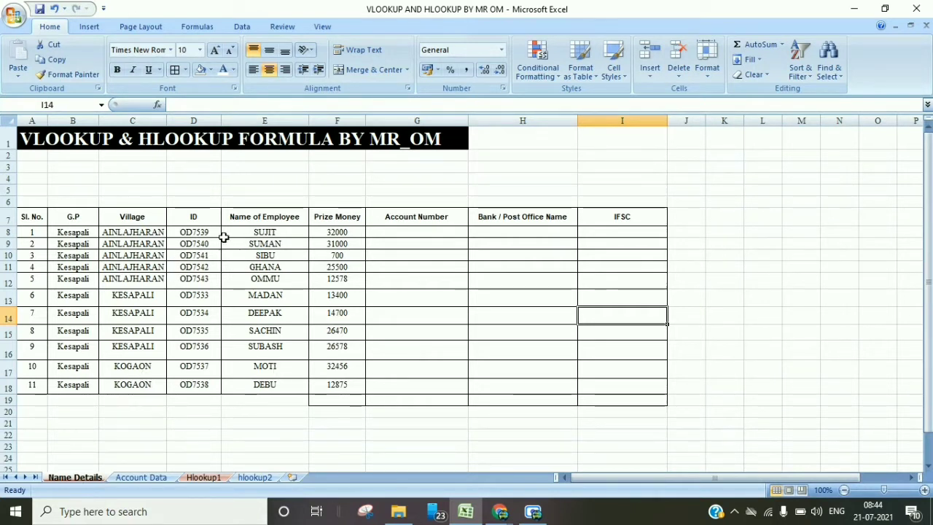
Step: Compare the empty Account Number, Bank / Post Office Name and IFSC columns on Name Details with the records on Account Data, including the shared ID column
click(418, 217)
drag(452, 216, 613, 218)
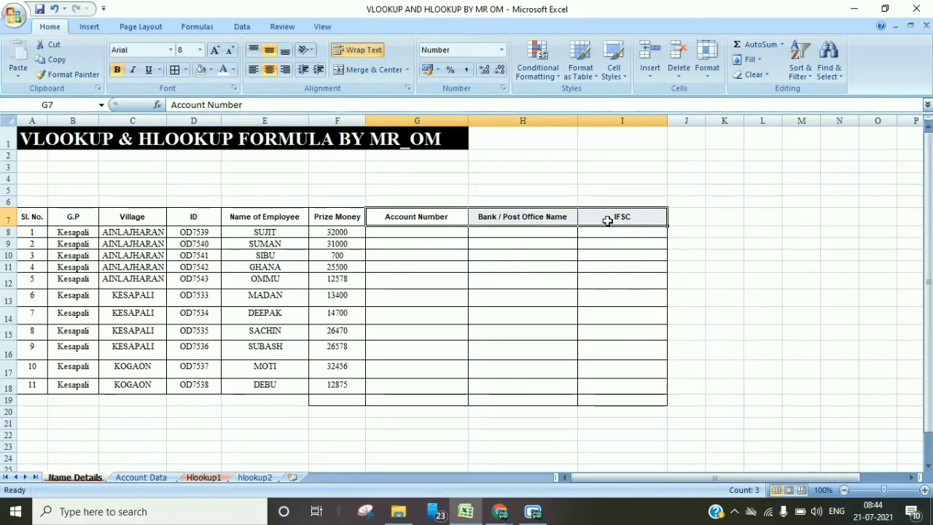
click(142, 481)
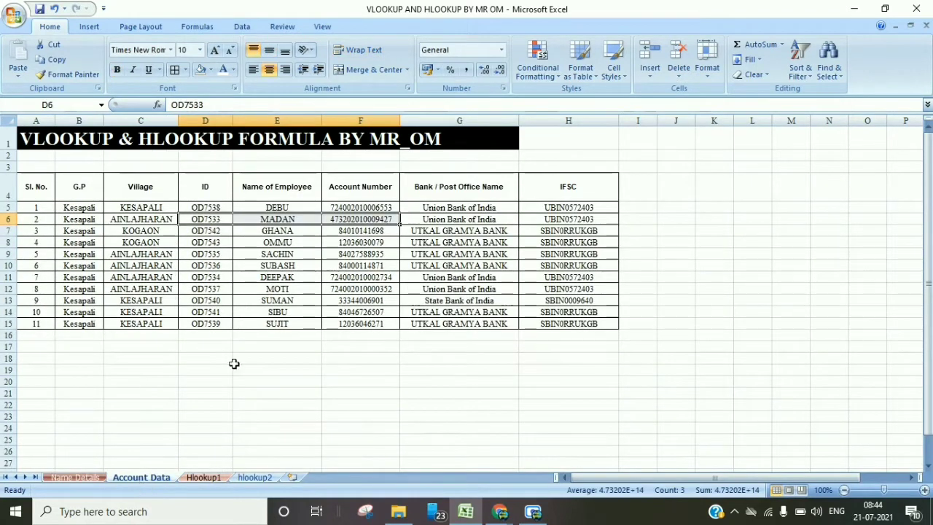
click(280, 208)
click(226, 217)
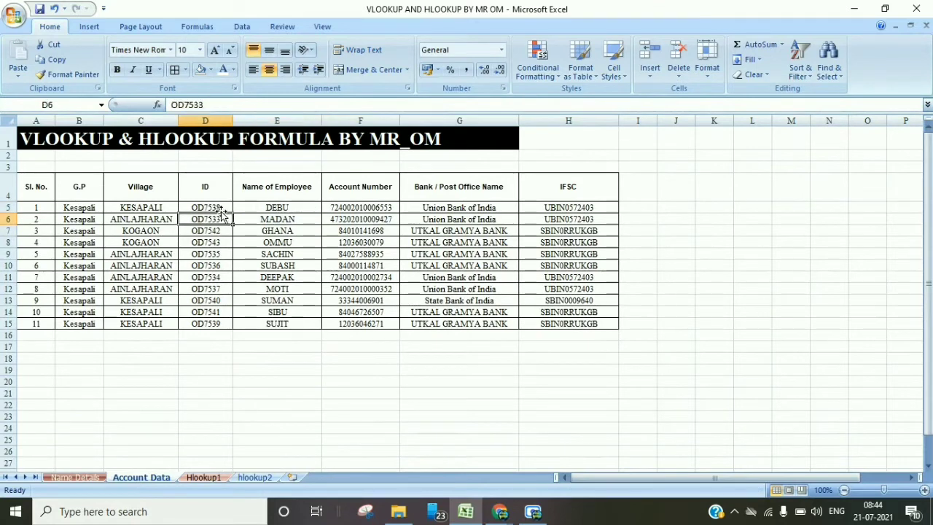
drag(368, 208, 575, 323)
click(470, 358)
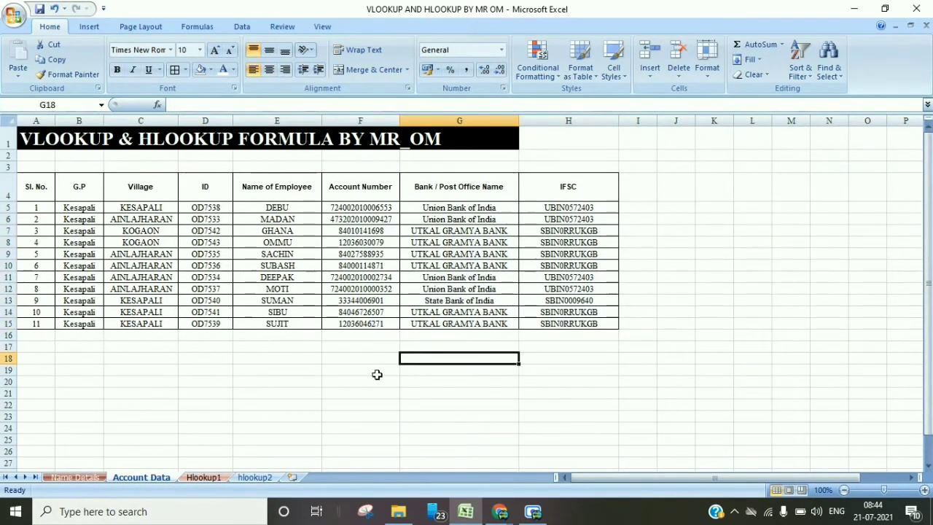
click(73, 478)
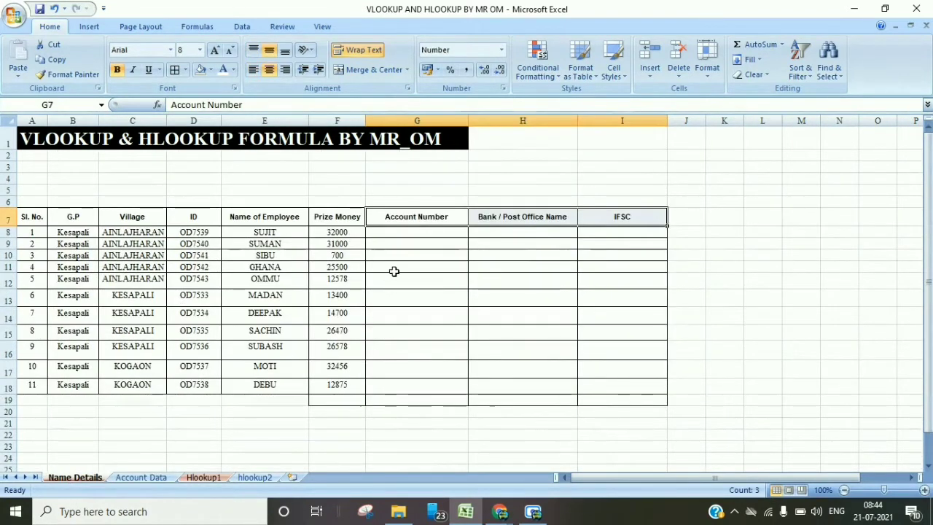
click(284, 234)
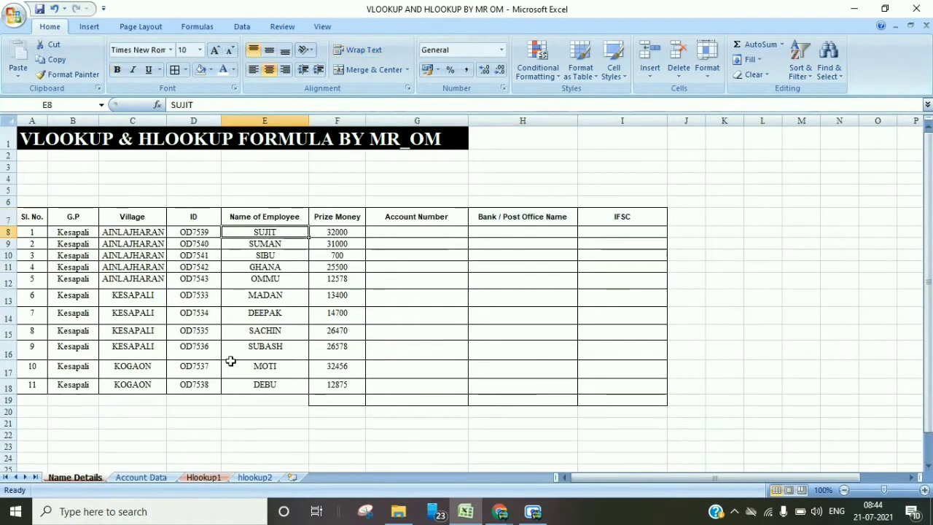
click(140, 477)
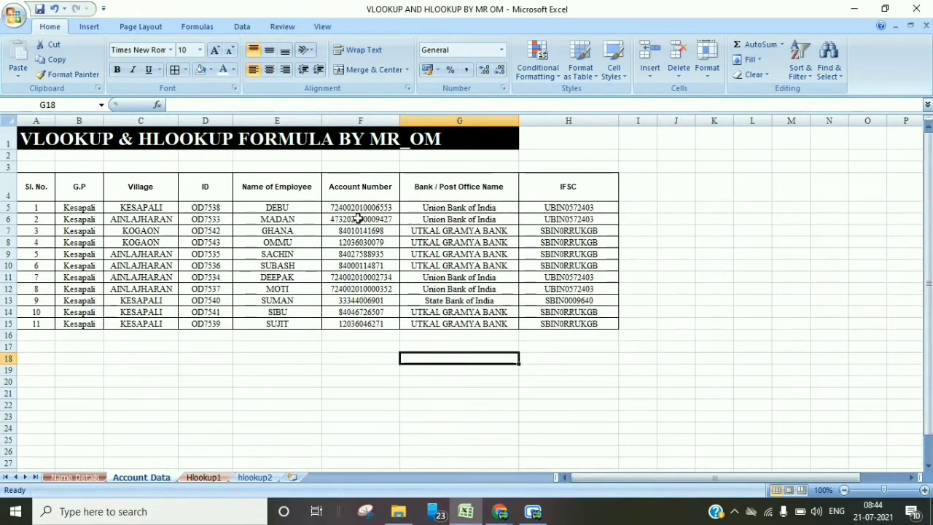
click(73, 477)
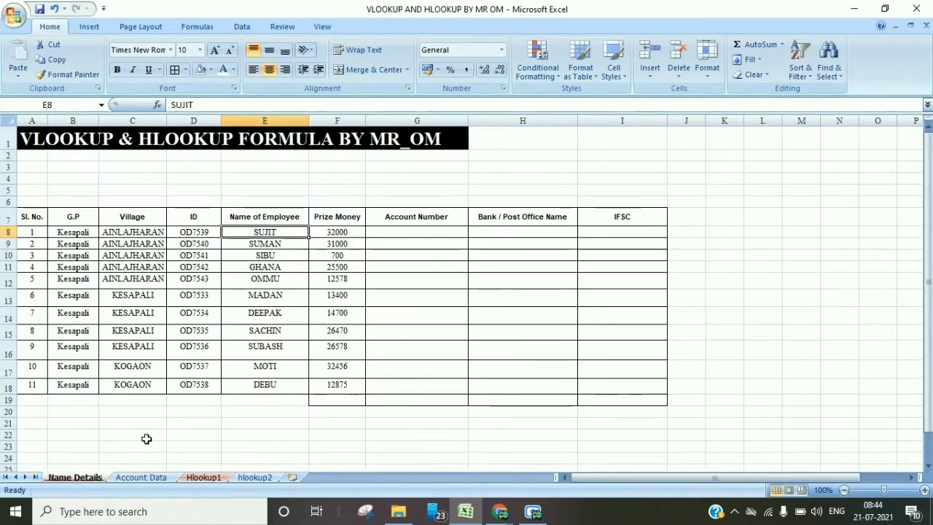
click(400, 234)
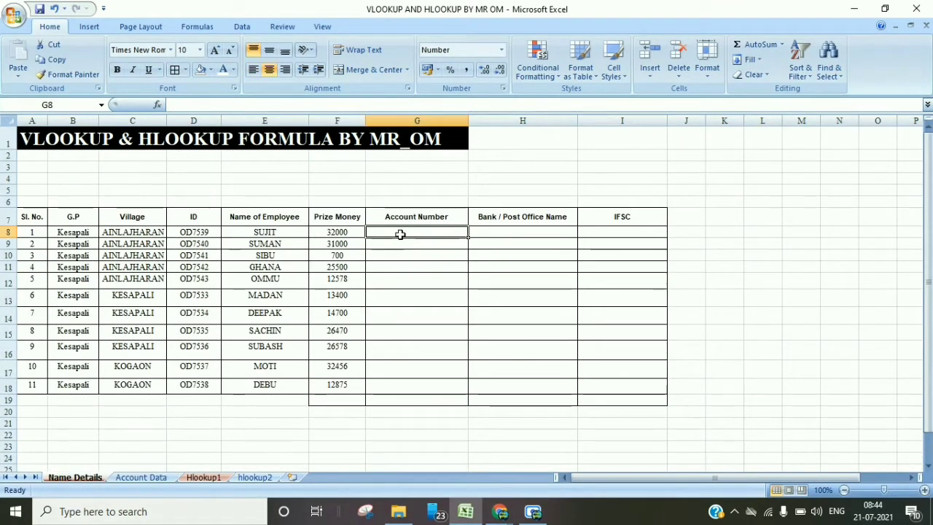
click(195, 233)
drag(196, 233, 196, 384)
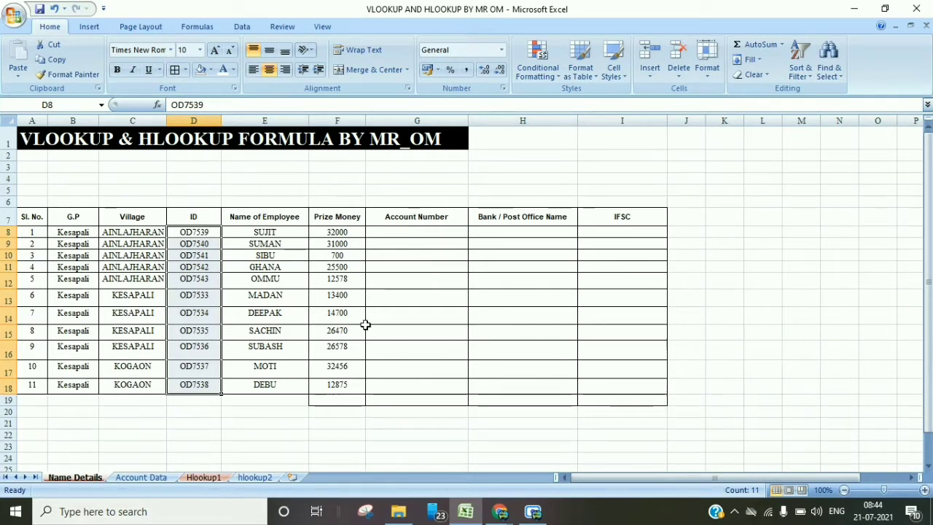
click(273, 231)
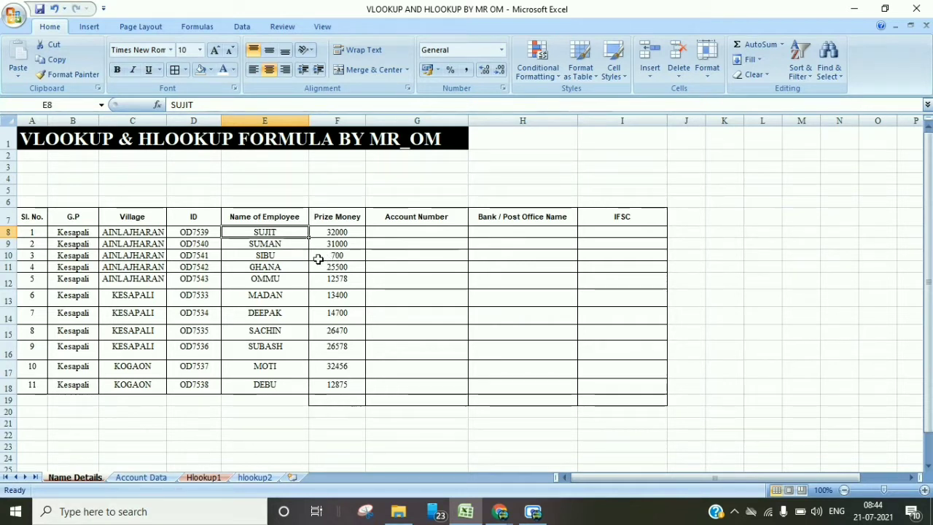
Step: Copy the first employee's ID from D8 on Name Details and search for it on the Account Data sheet
click(187, 232)
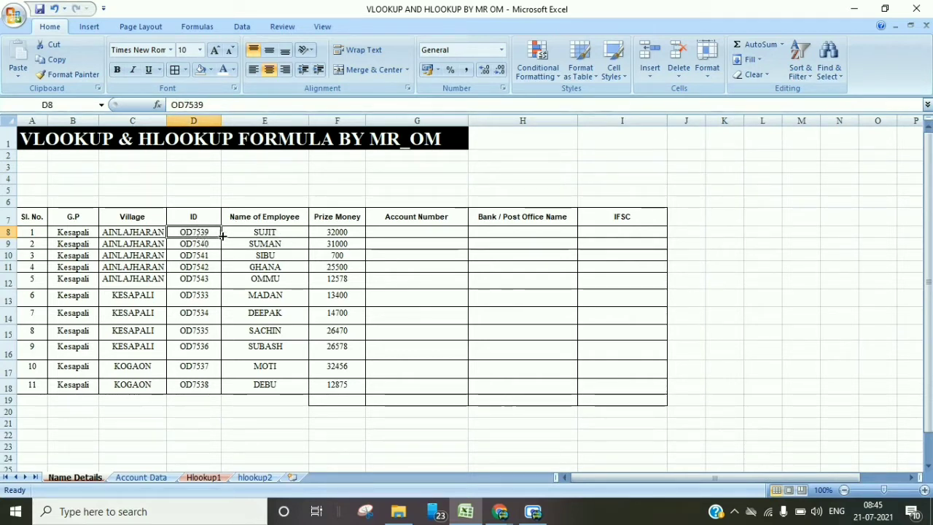
key(ctrl+c)
click(142, 475)
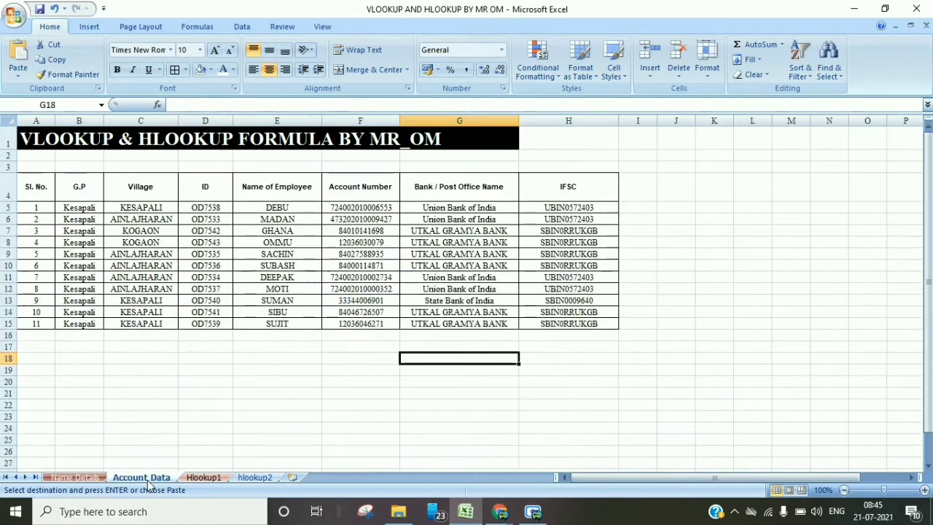
key(ctrl+f)
key(ctrl+v)
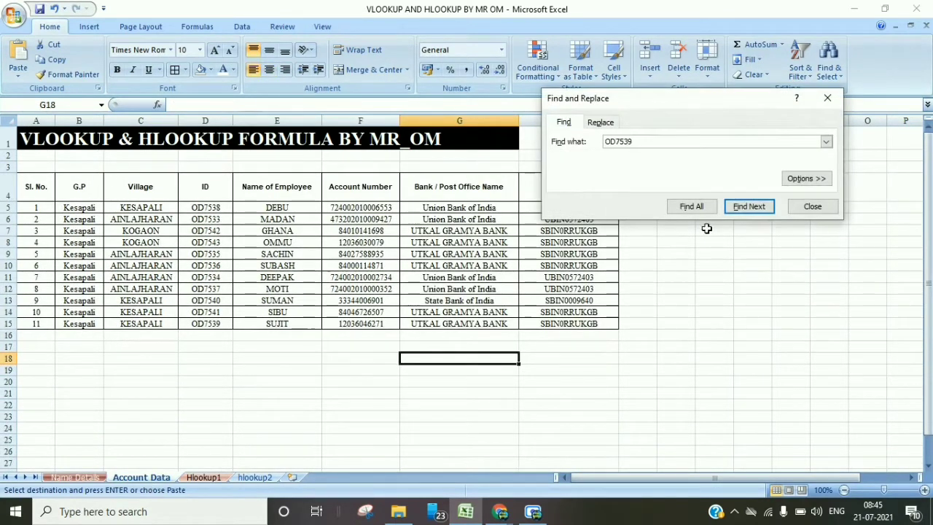
click(735, 209)
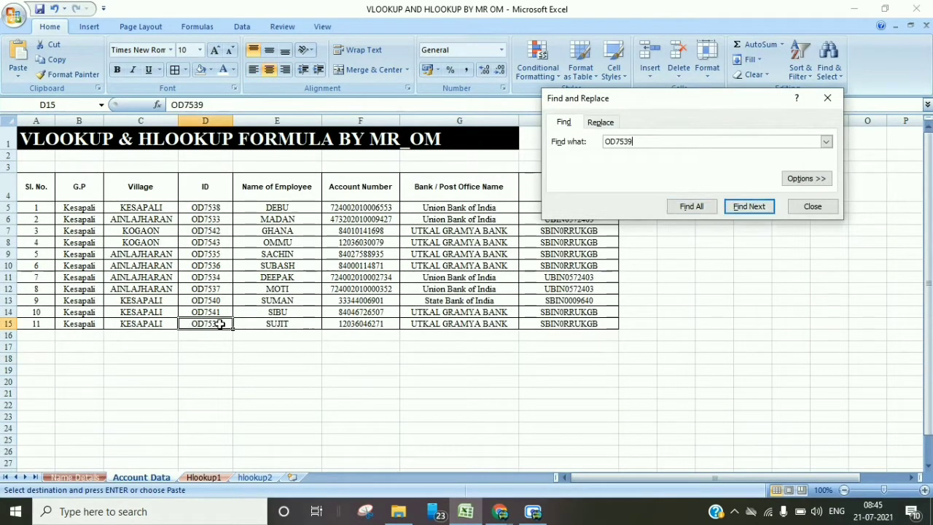
Step: Copy the matching account number, bank name and IFSC from F15:H15 on Account Data into G8:I8 on Name Details
drag(359, 325, 562, 324)
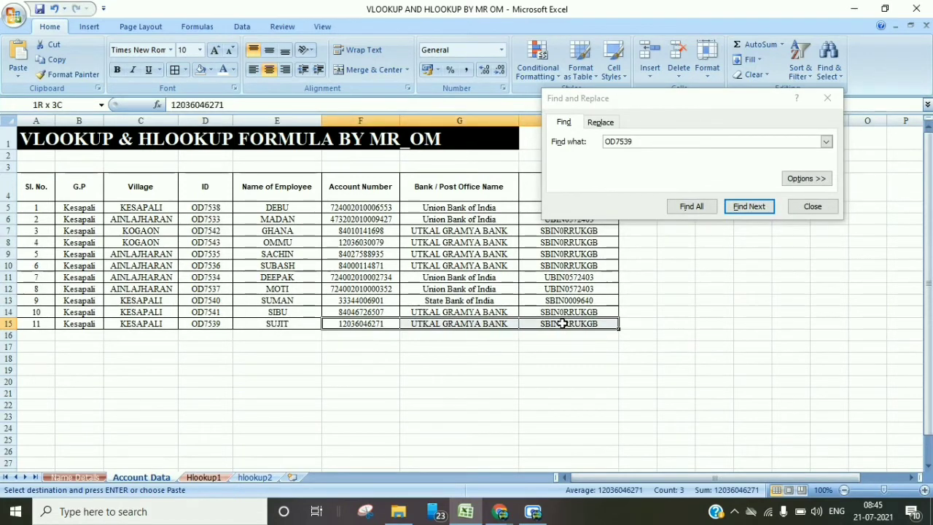
click(75, 476)
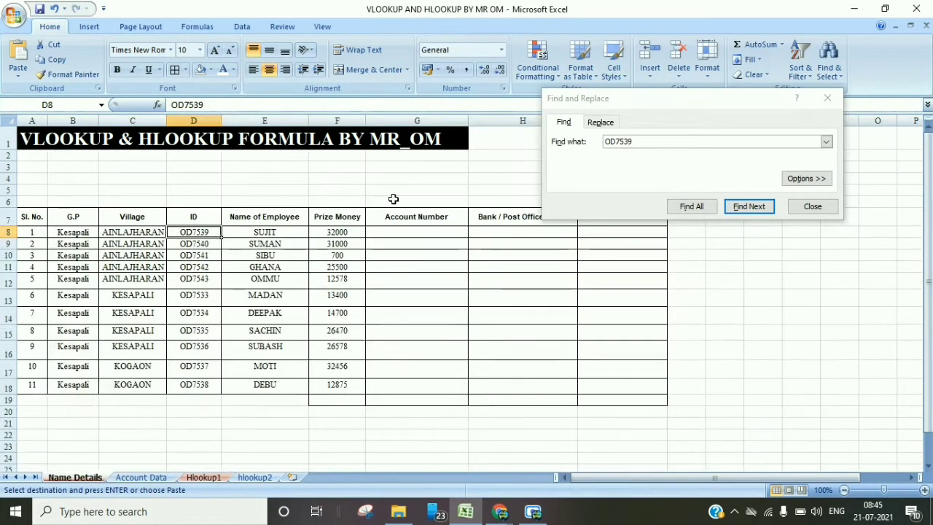
click(391, 232)
key(ctrl+v)
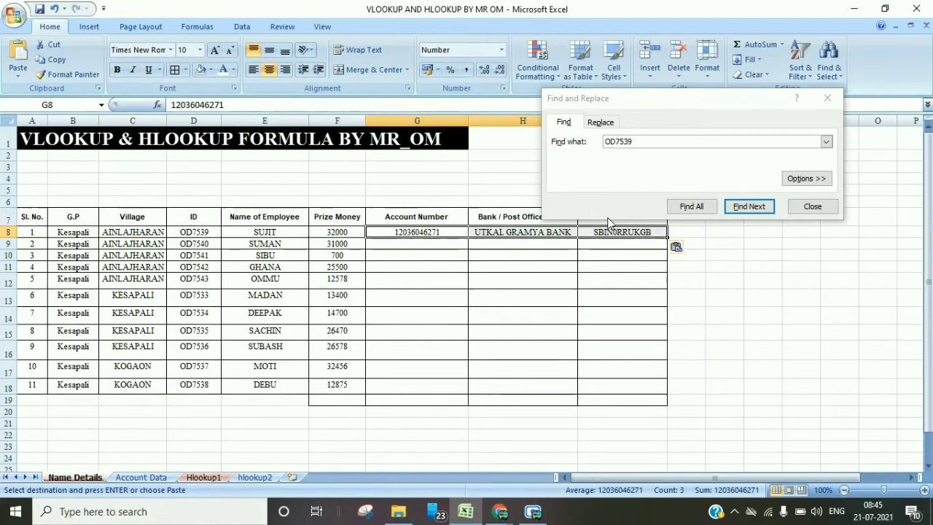
click(812, 206)
click(585, 242)
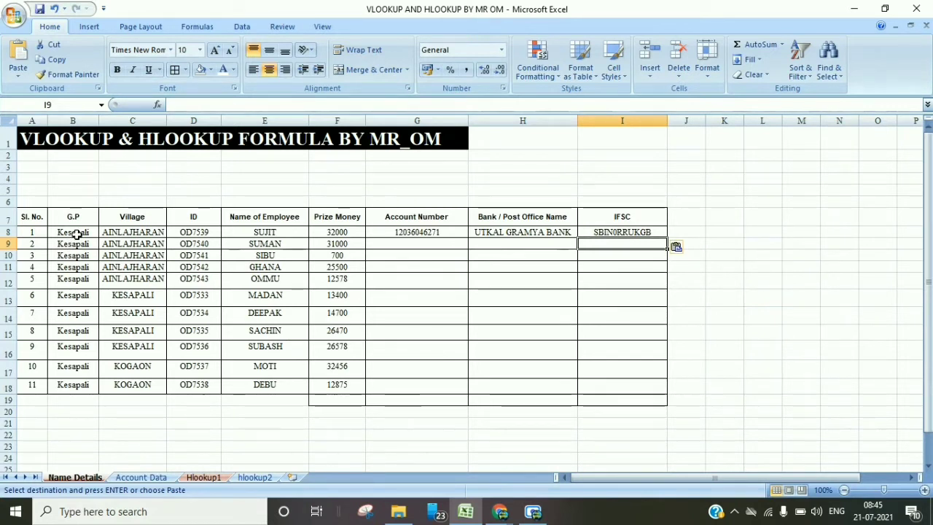
Step: Clear the manually pasted account details from G8:I9 on Name Details
drag(76, 232, 99, 384)
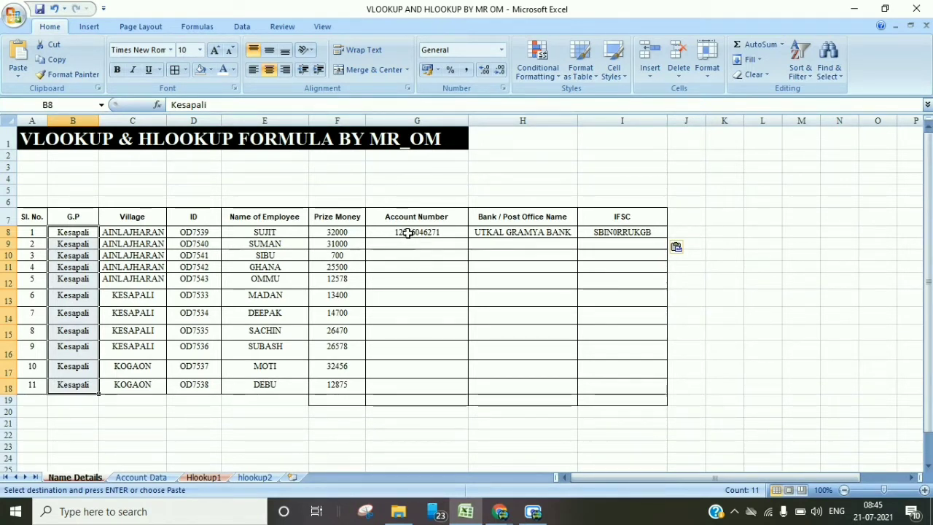
drag(408, 232, 615, 243)
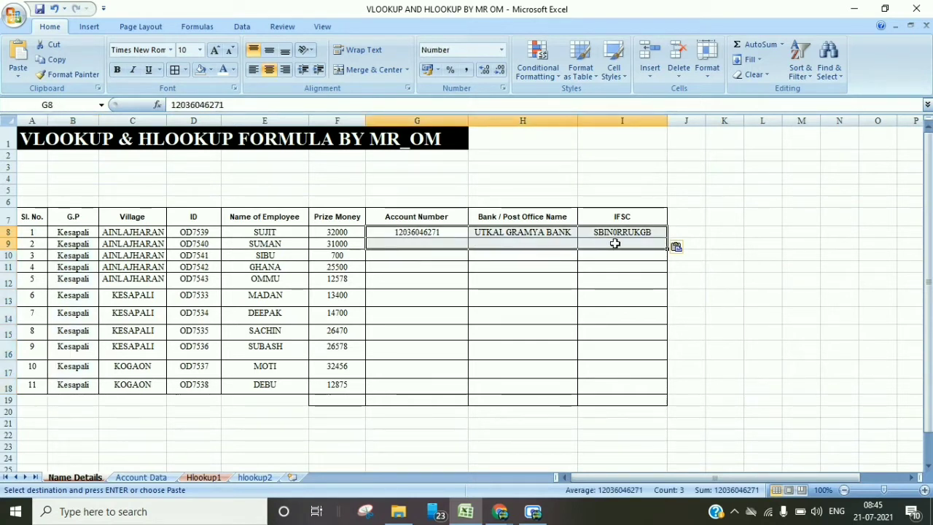
key(Delete)
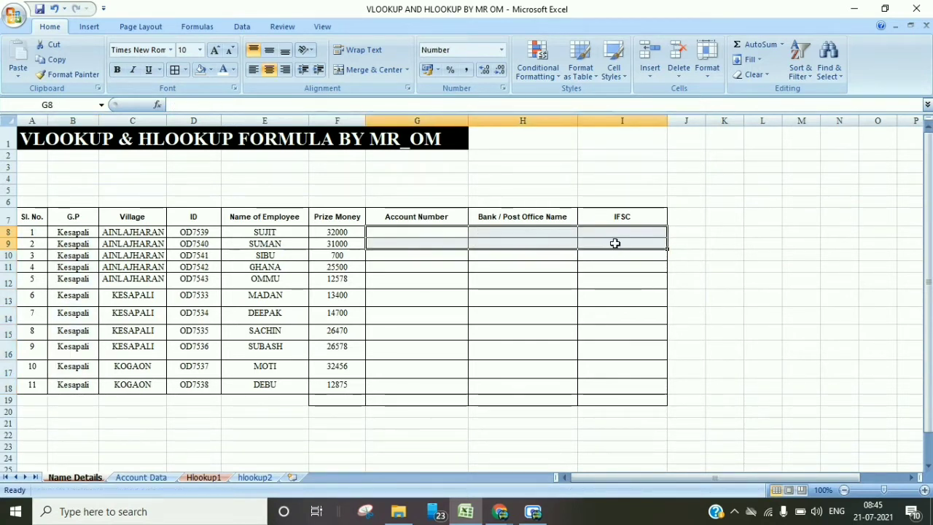
Step: Start a VLOOKUP function in G8 with its arguments dialog and set D8 as the lookup value
click(441, 231)
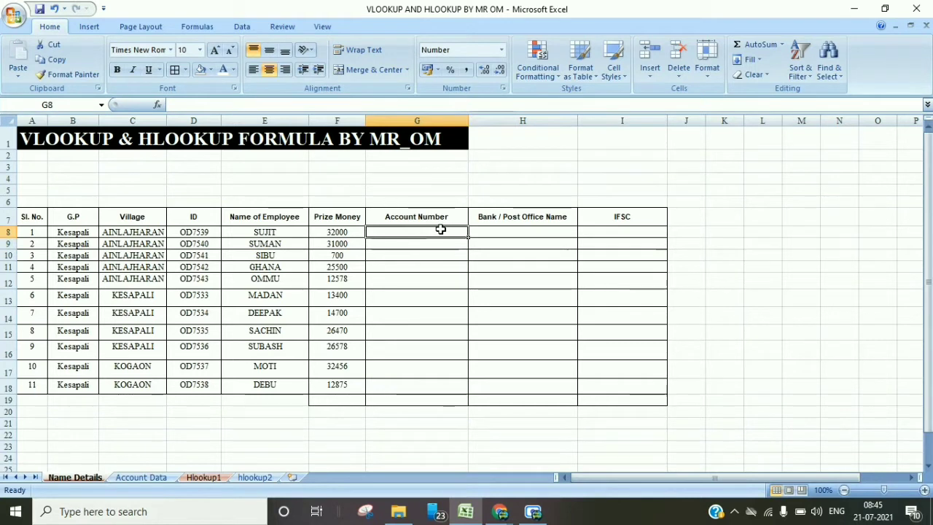
text(=)
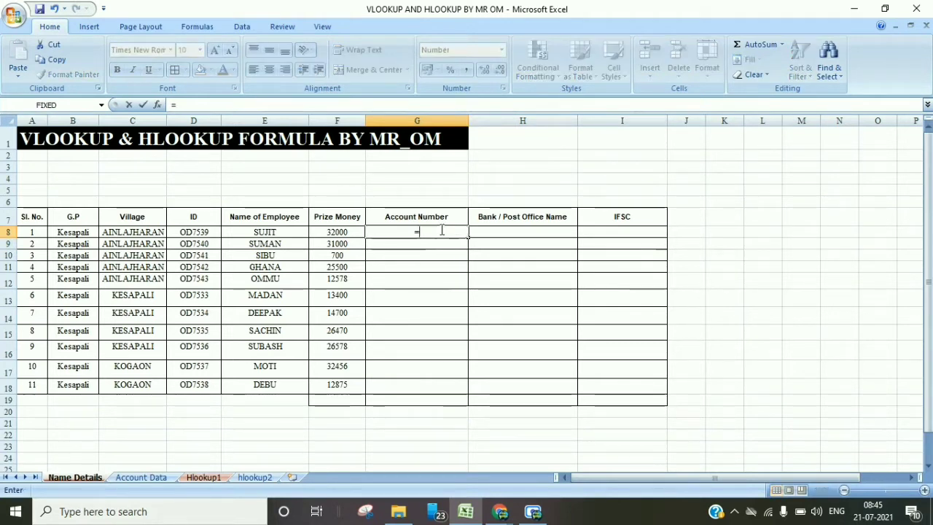
text(vlo)
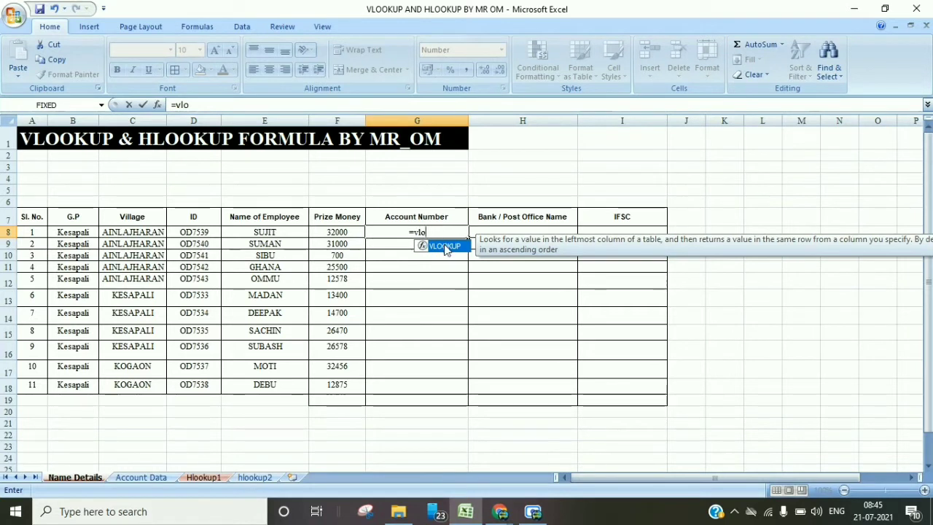
double_click(443, 245)
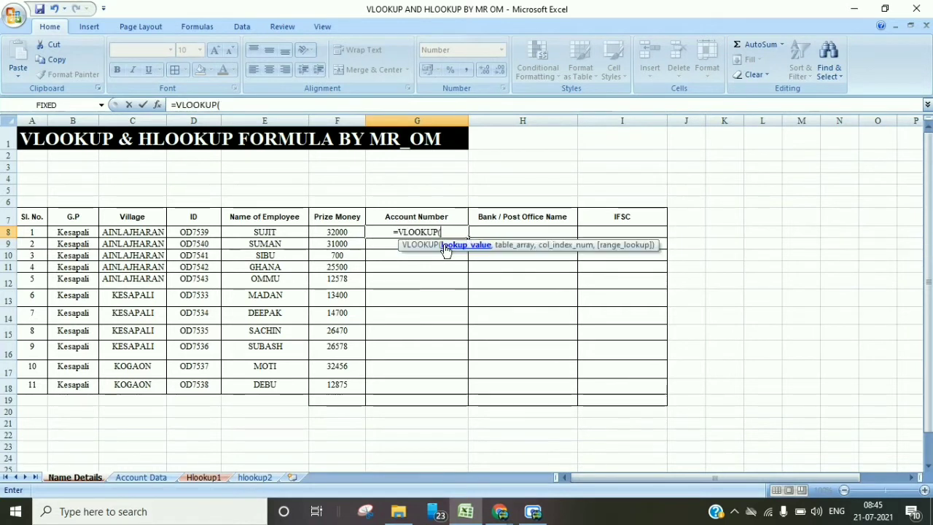
click(158, 105)
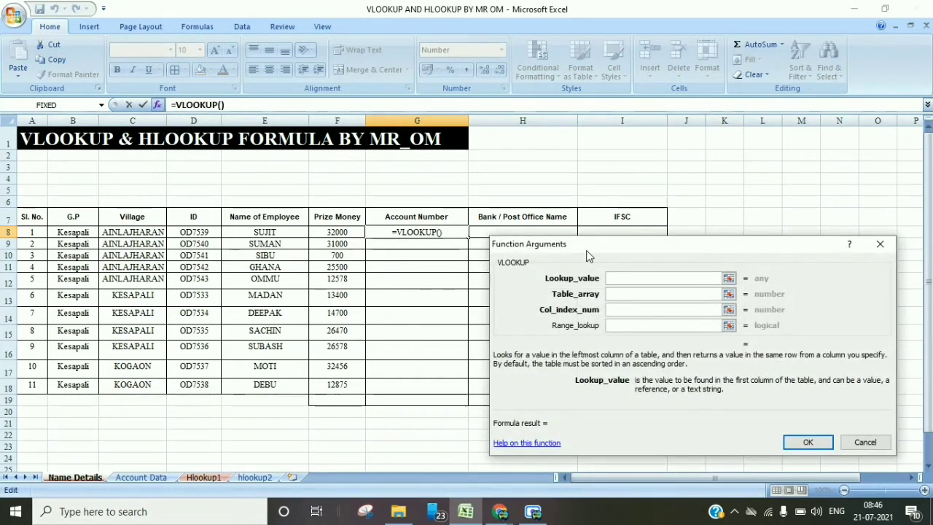
drag(586, 250, 576, 113)
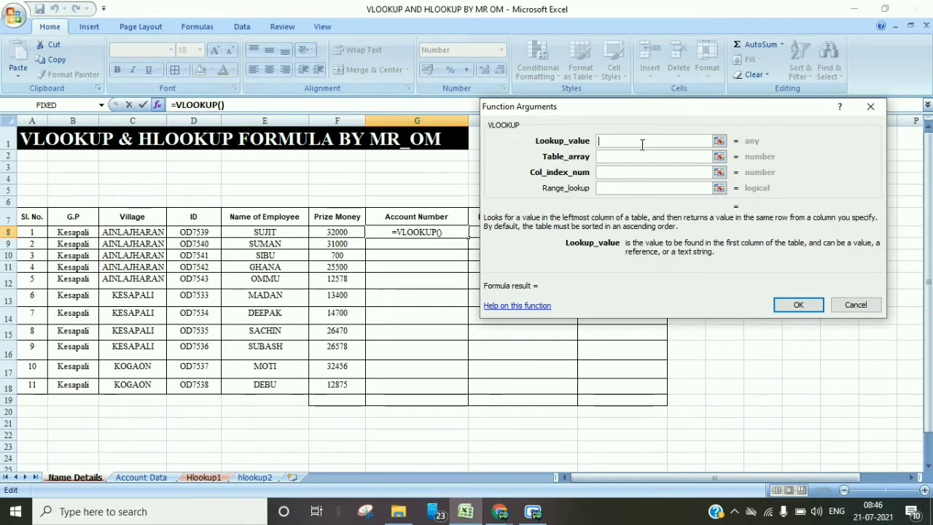
click(203, 231)
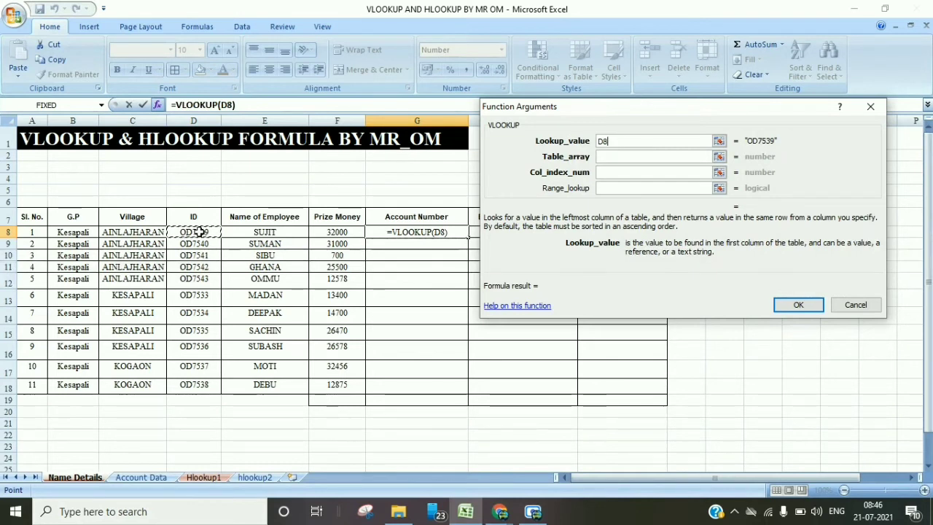
Step: Set the VLOOKUP table array to columns D:H of the Account Data sheet and the column index number to 3
click(620, 157)
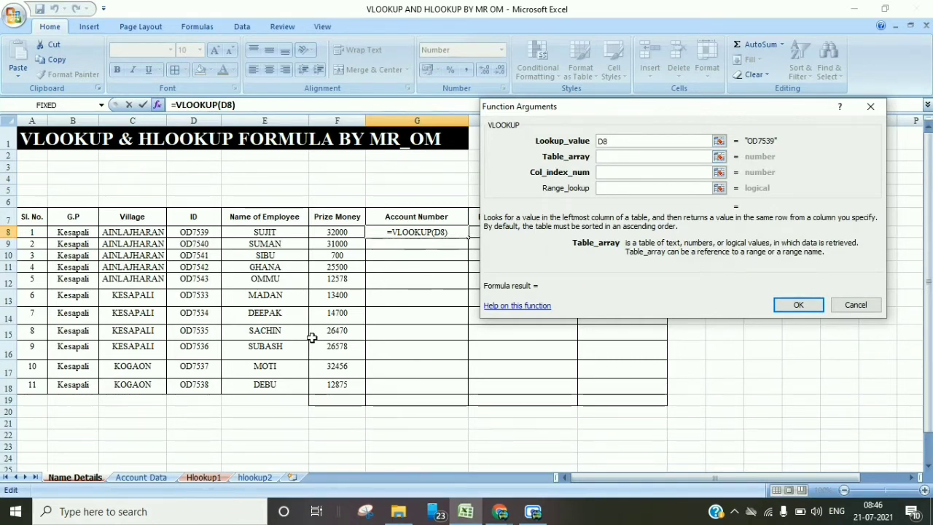
click(149, 474)
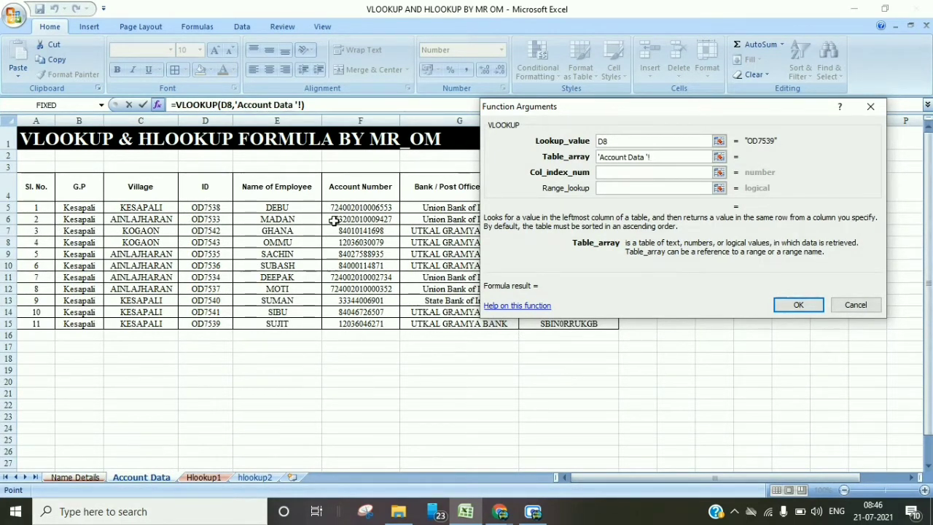
drag(205, 121, 685, 121)
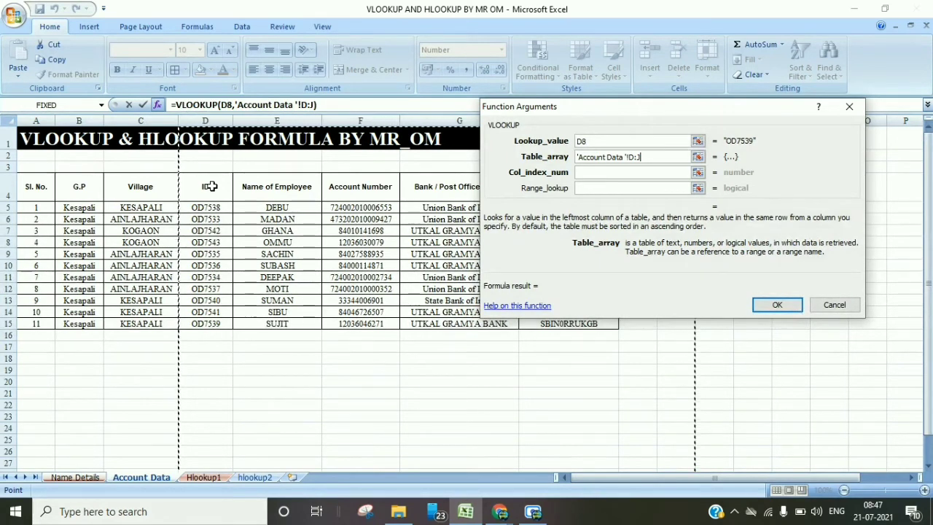
drag(204, 119, 568, 120)
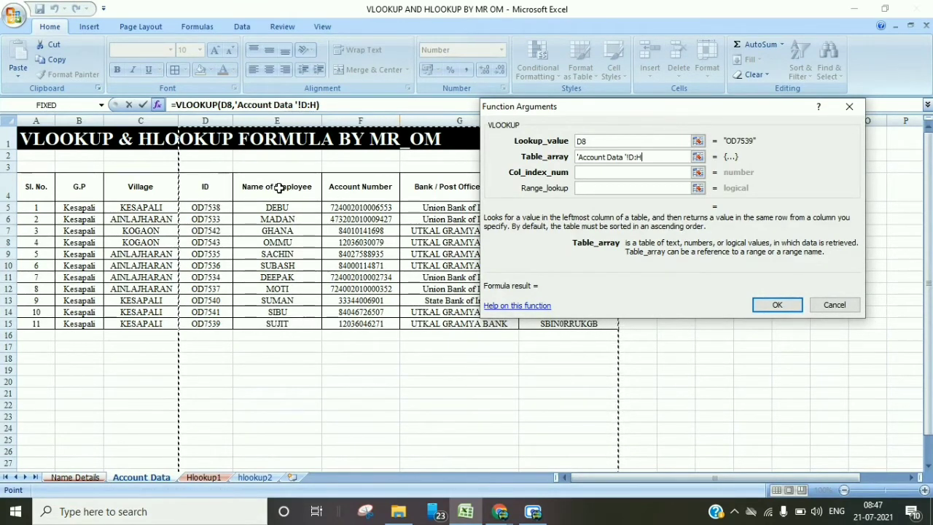
click(585, 172)
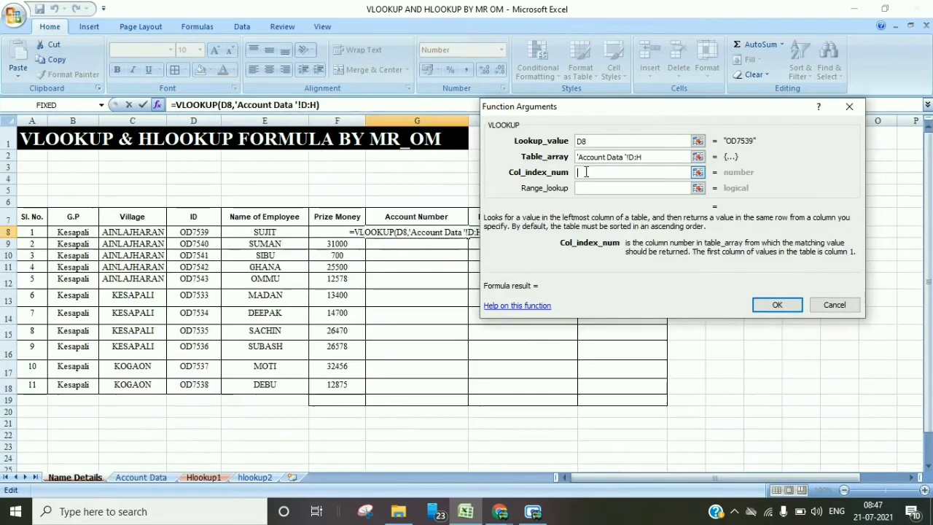
text(3)
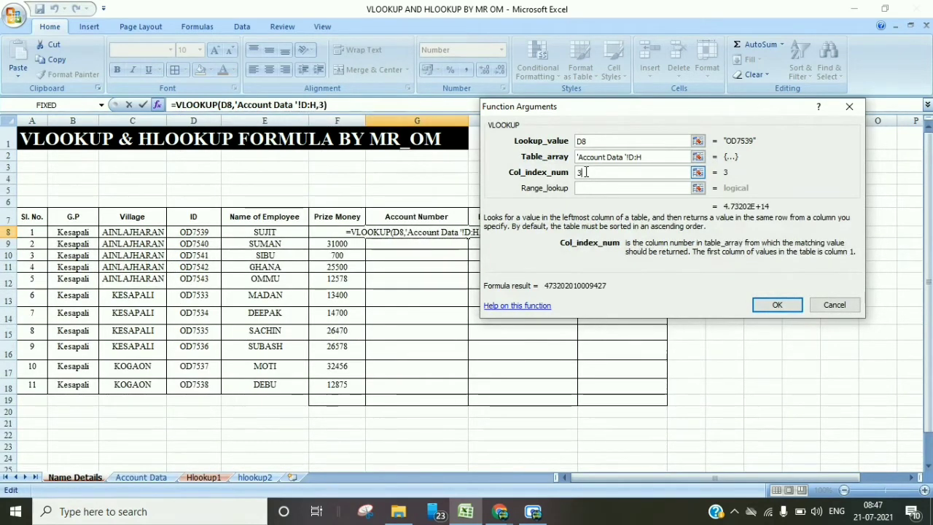
Step: Complete the G8 VLOOKUP with a range lookup of 0 and fill the formula down to G18
click(594, 188)
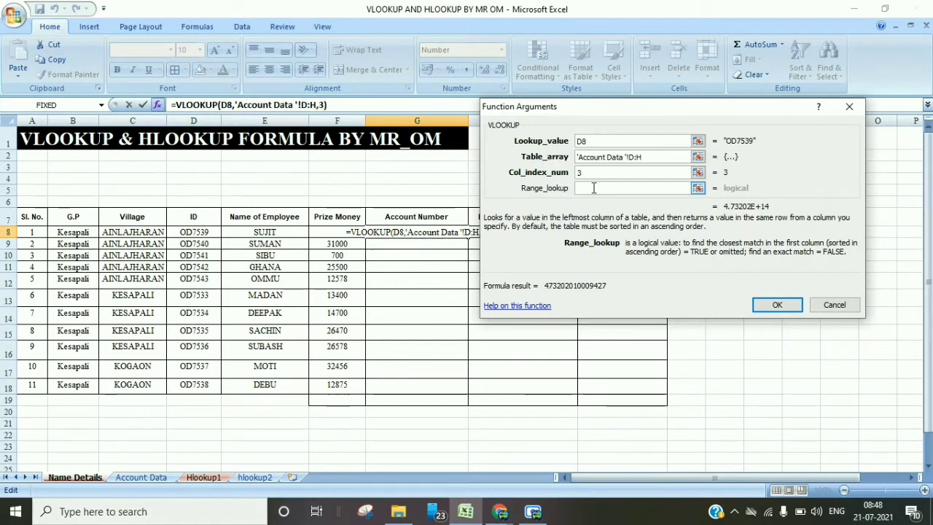
text(0)
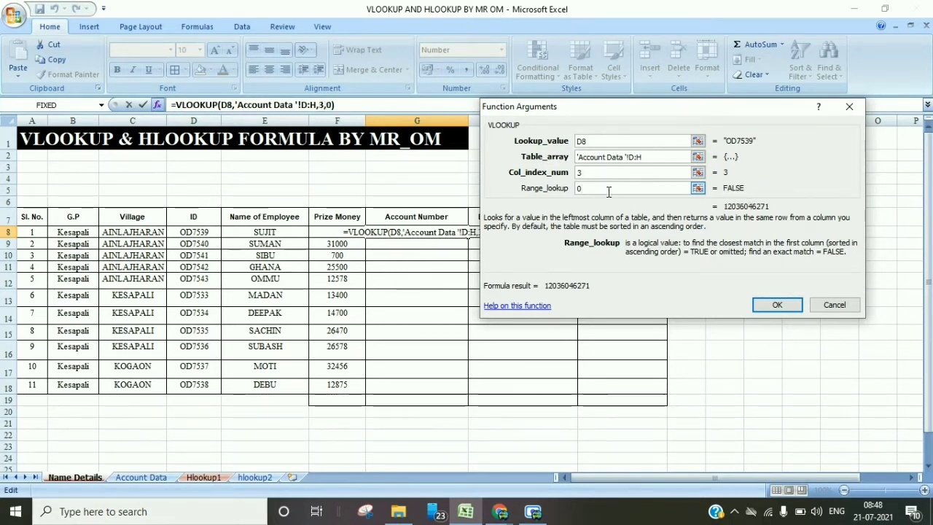
click(774, 304)
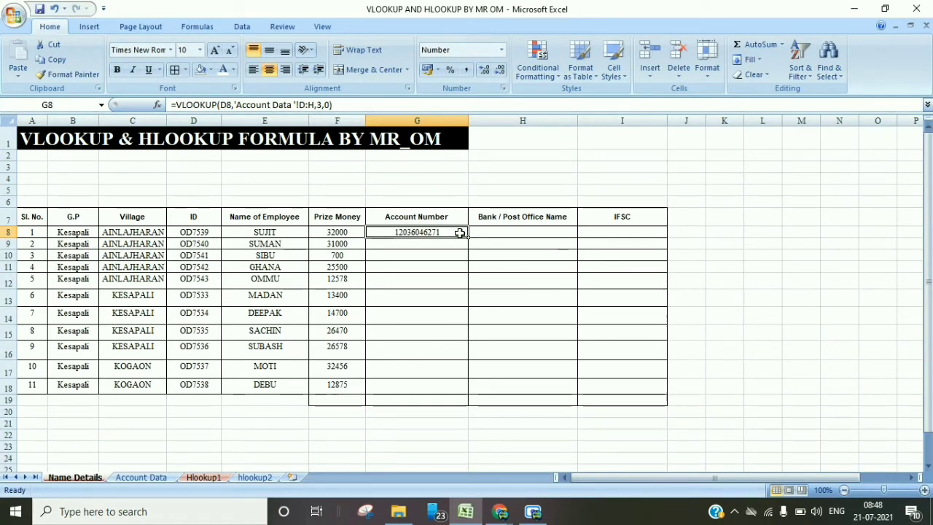
drag(468, 237, 467, 398)
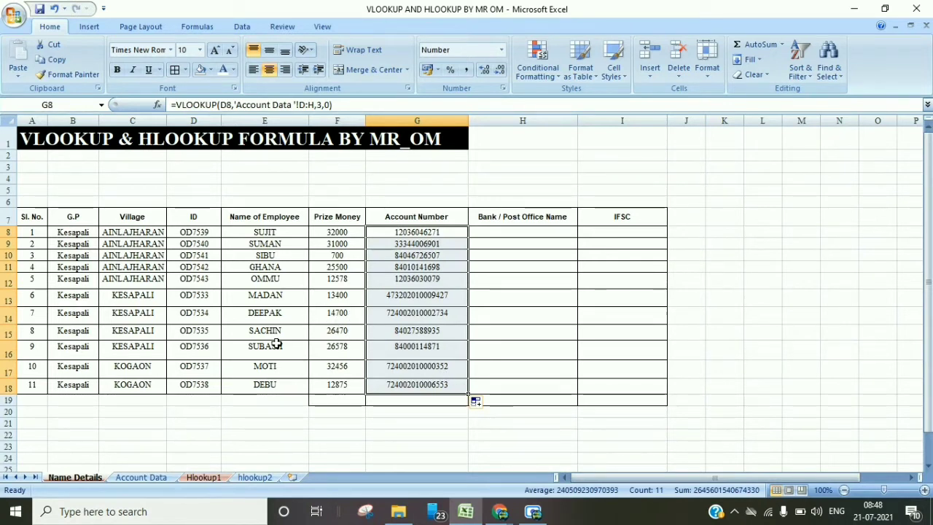
Step: Copy the employee ID from D11 on Name Details and find it on the Account Data sheet
click(269, 268)
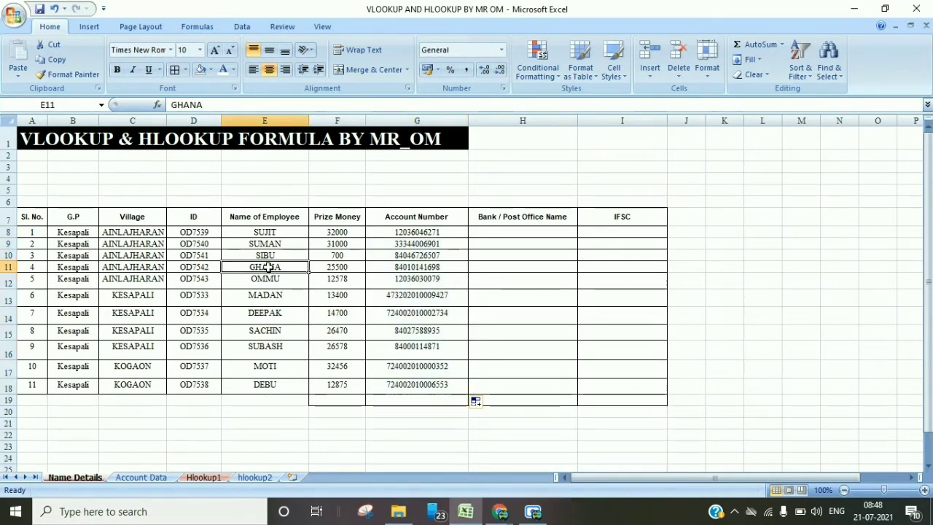
click(206, 266)
key(ctrl+c)
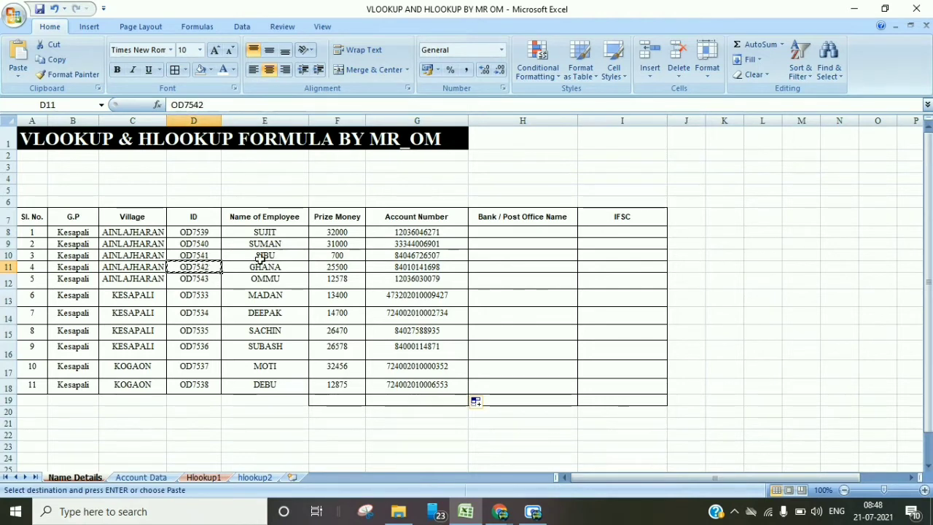
click(156, 477)
click(205, 288)
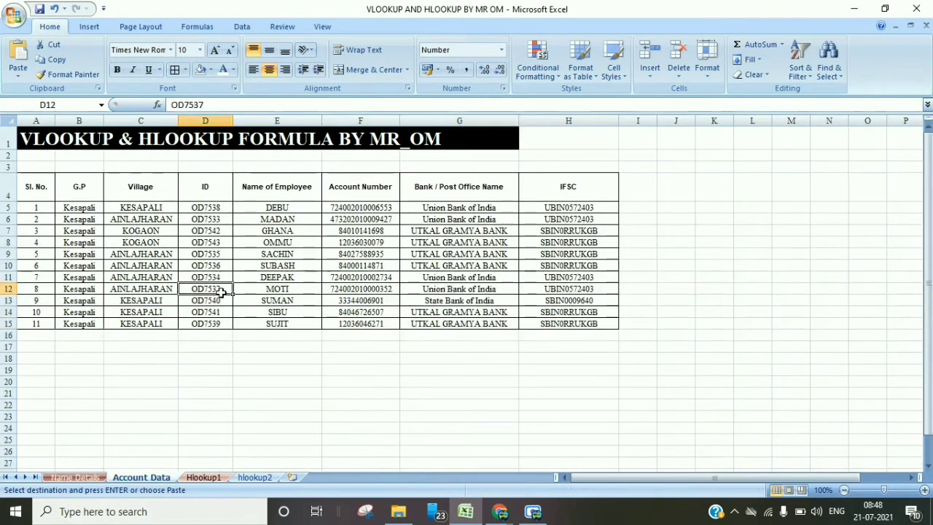
key(ctrl+f)
key(ctrl+v)
click(740, 208)
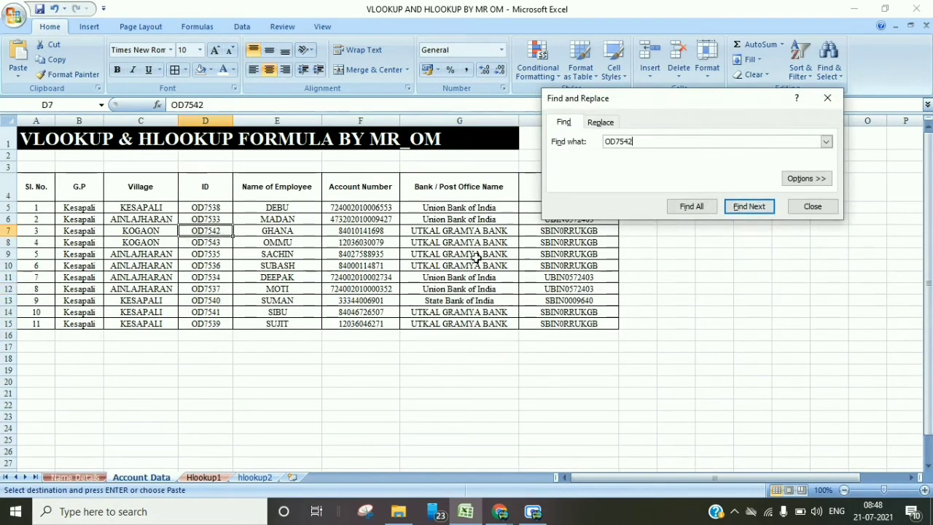
Step: Compare the account number in F7 on Account Data with G11 on Name Details, and close the search
click(382, 231)
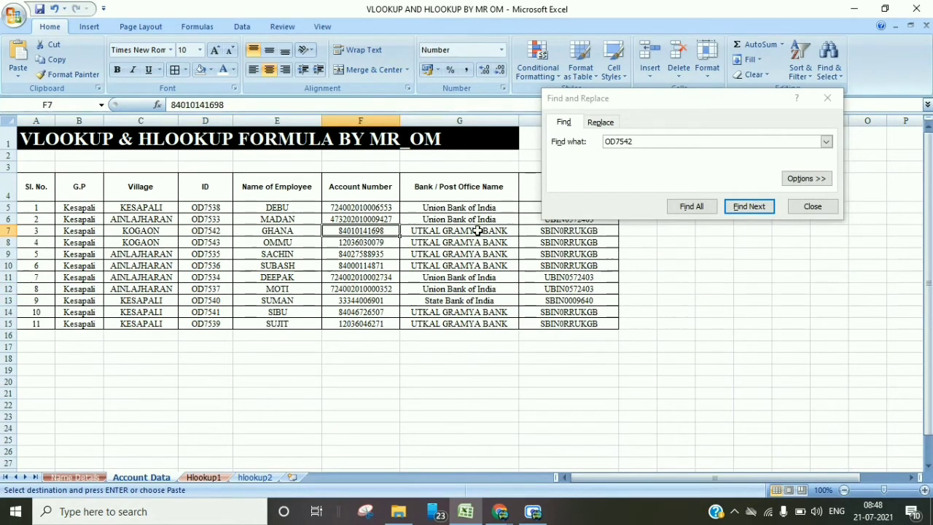
click(74, 476)
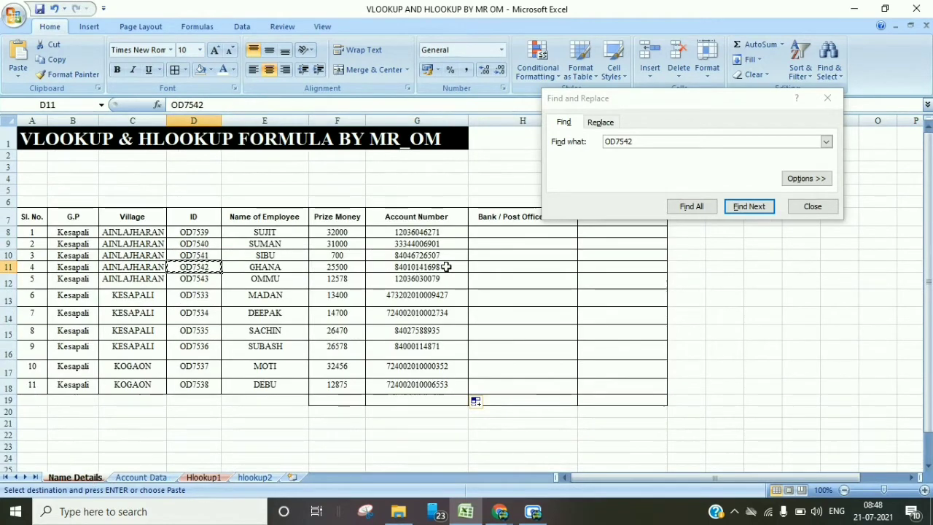
click(812, 207)
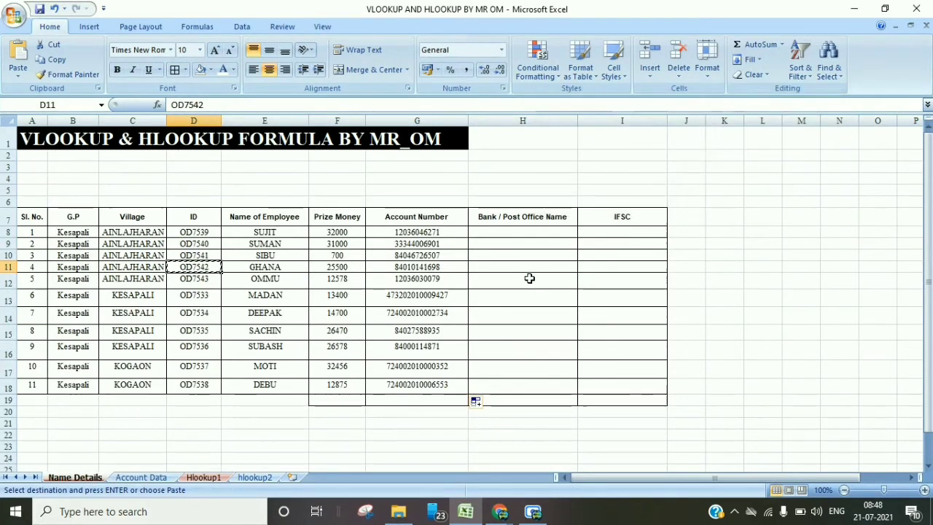
click(529, 279)
key(Escape)
click(510, 306)
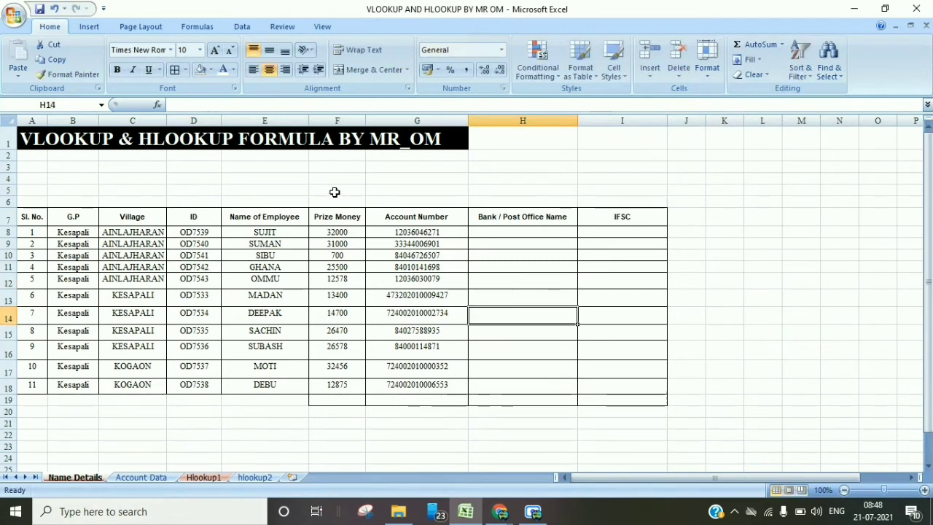
Step: Review the VLOOKUP arguments of the account number formula in G8
click(413, 234)
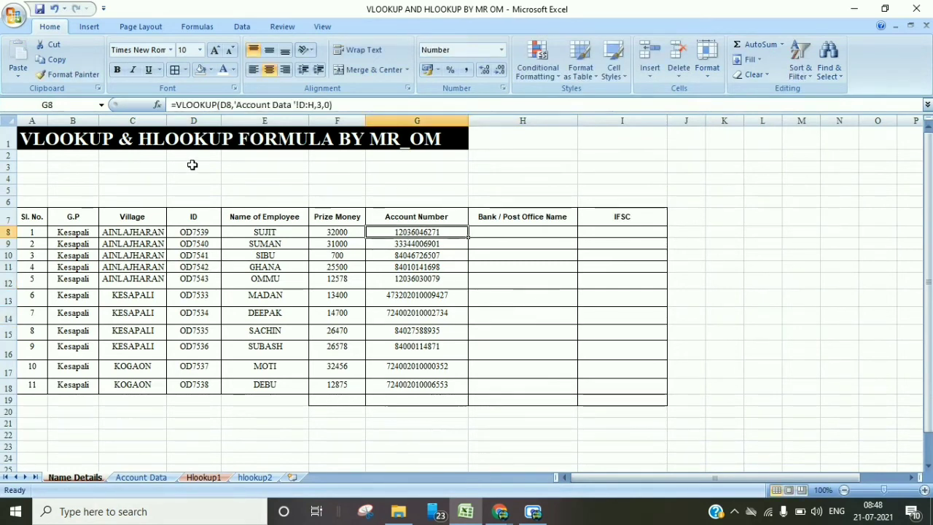
click(156, 104)
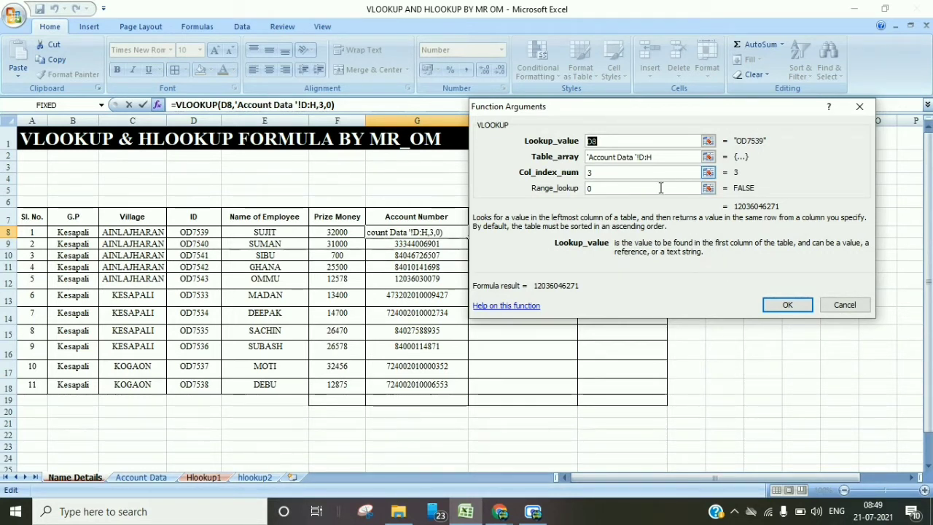
click(787, 306)
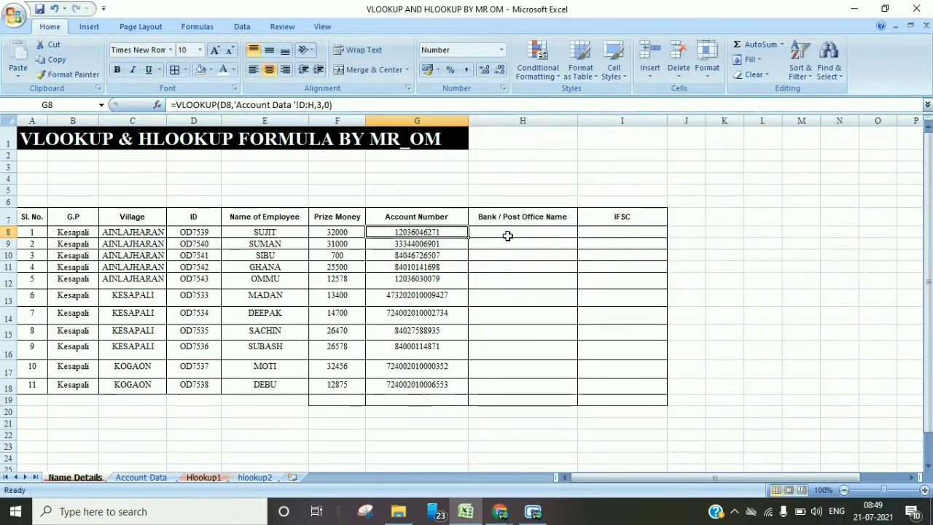
Step: Start a VLOOKUP function in H8 with its arguments dialog and set D8 as the lookup value
click(508, 235)
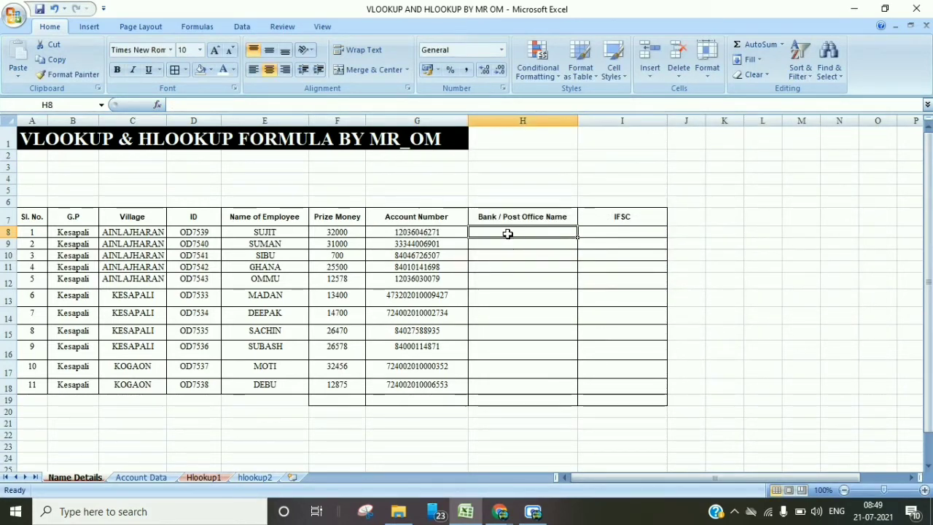
text(=vl)
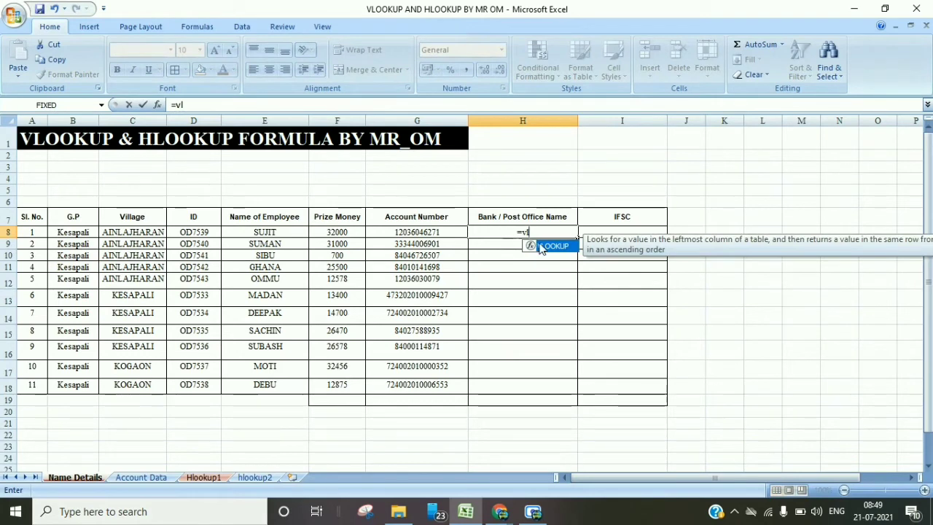
double_click(541, 248)
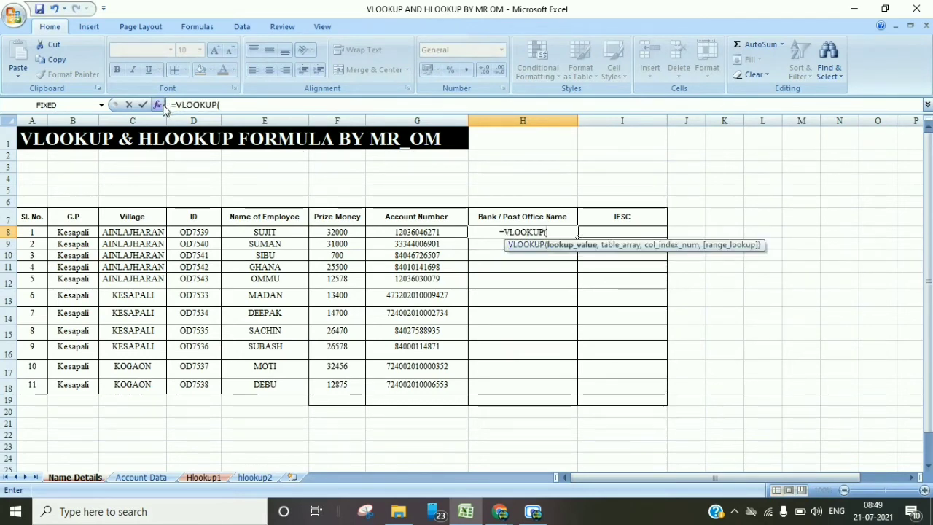
click(157, 105)
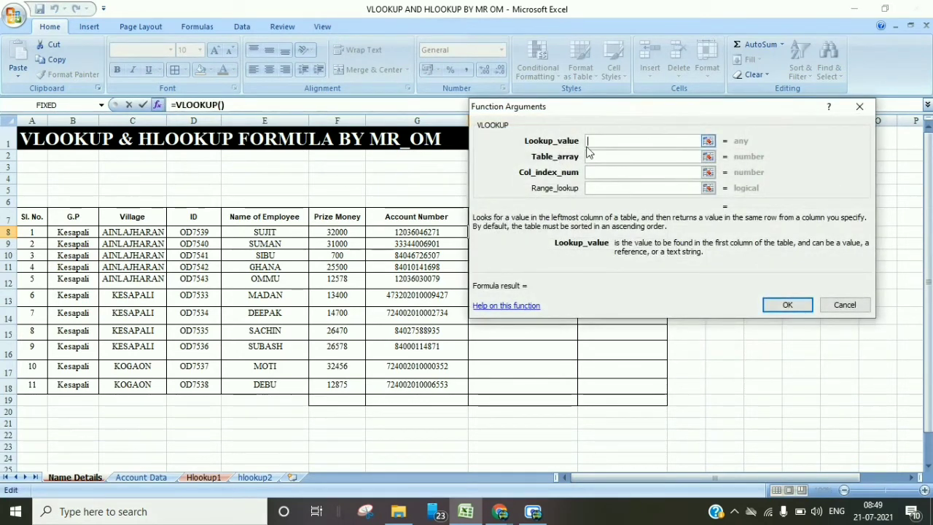
click(198, 233)
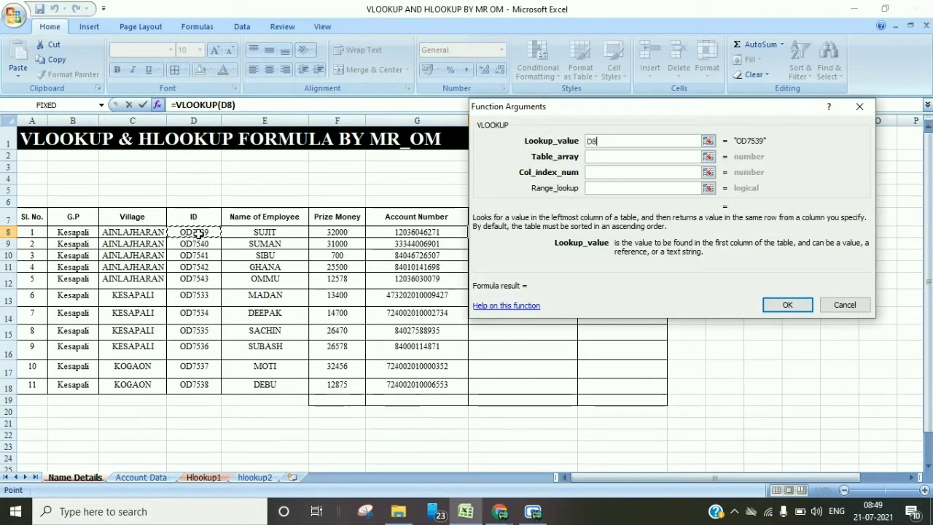
Step: Set the H8 VLOOKUP's table array to columns D:J of the Account Data sheet and the column index number to 4
click(592, 159)
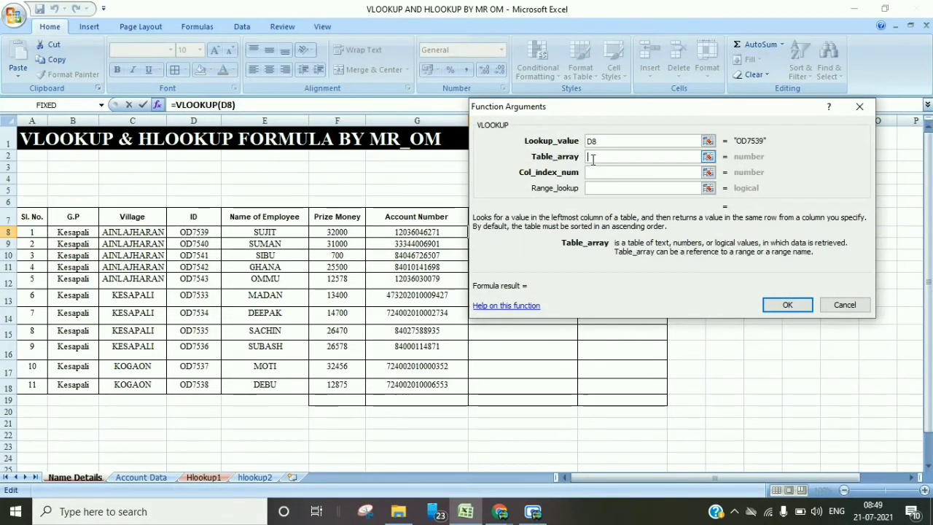
click(141, 477)
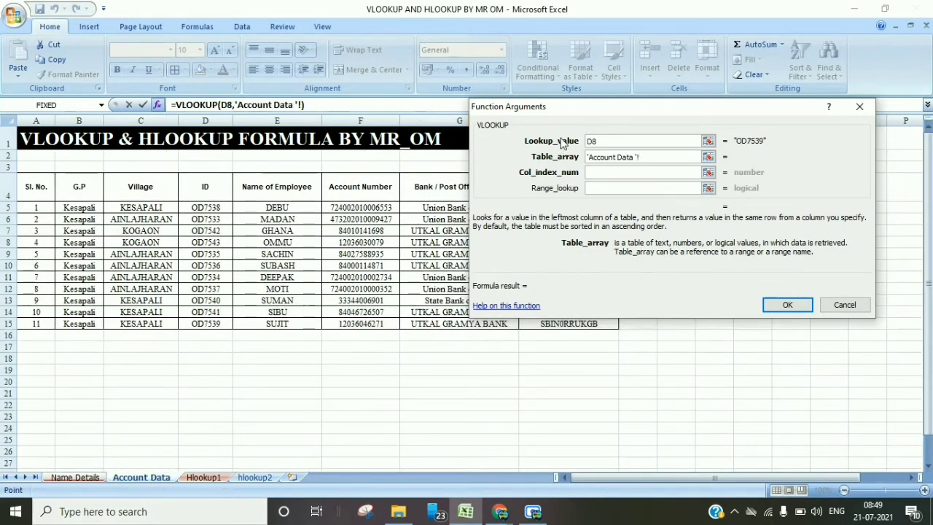
drag(572, 110, 558, 275)
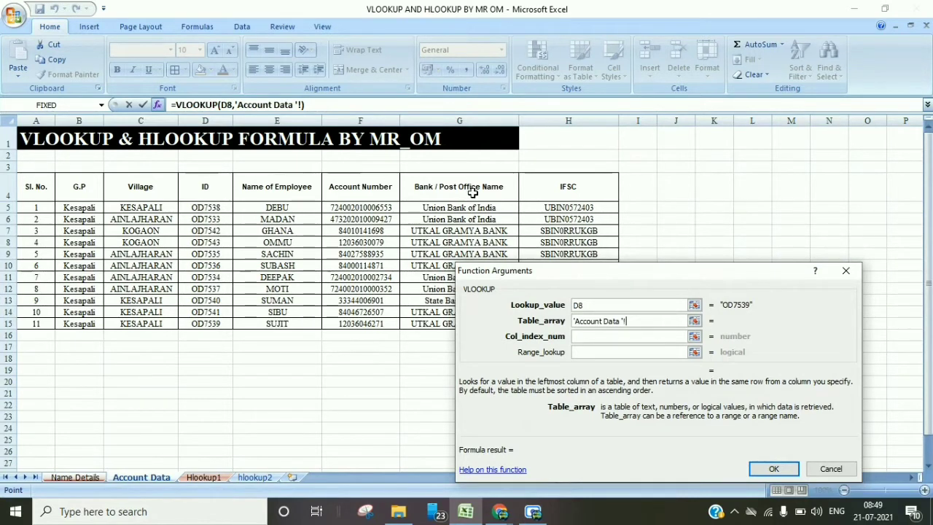
drag(206, 120, 660, 113)
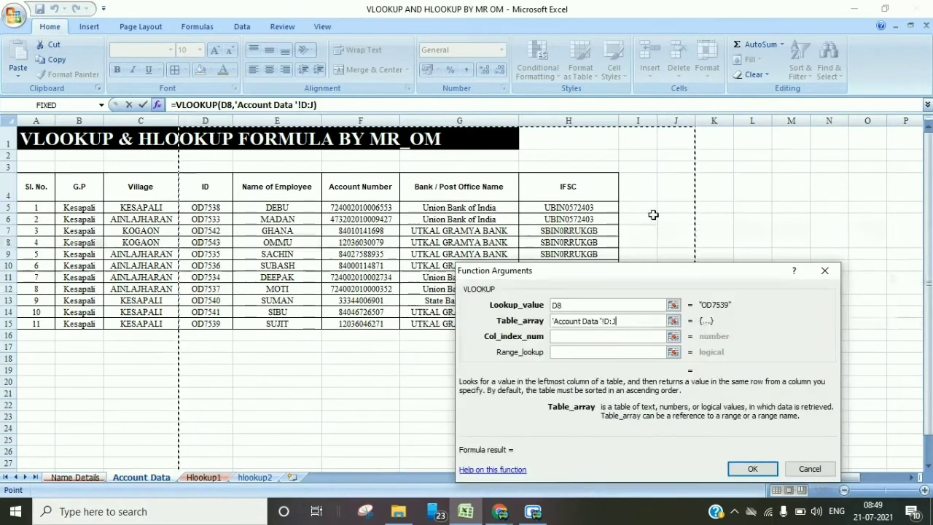
click(581, 337)
text(4)
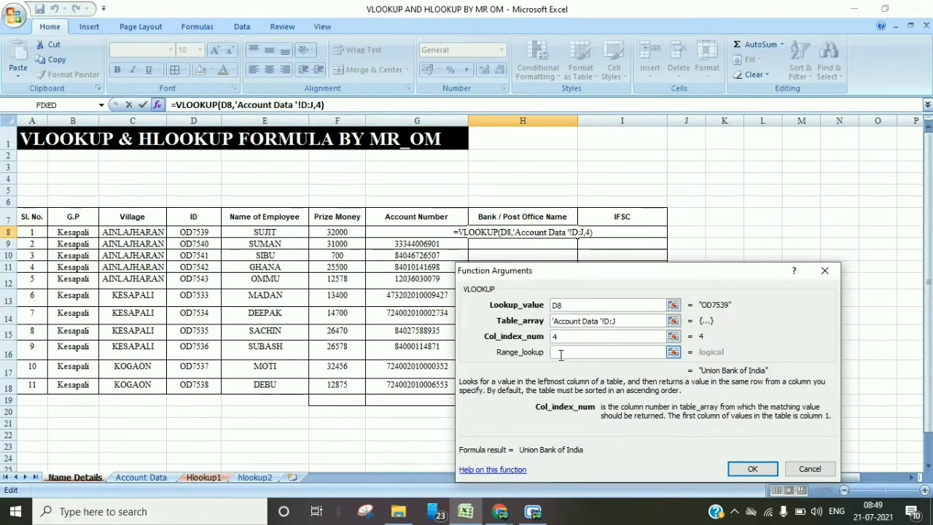
Step: Complete the H8 VLOOKUP with a range lookup of 0 and fill the bank name formula down to H18
click(560, 354)
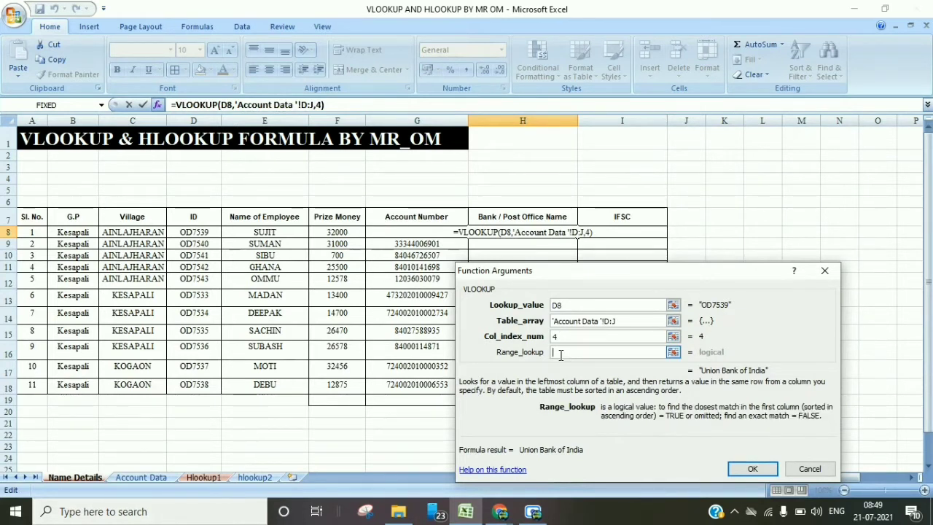
text(0)
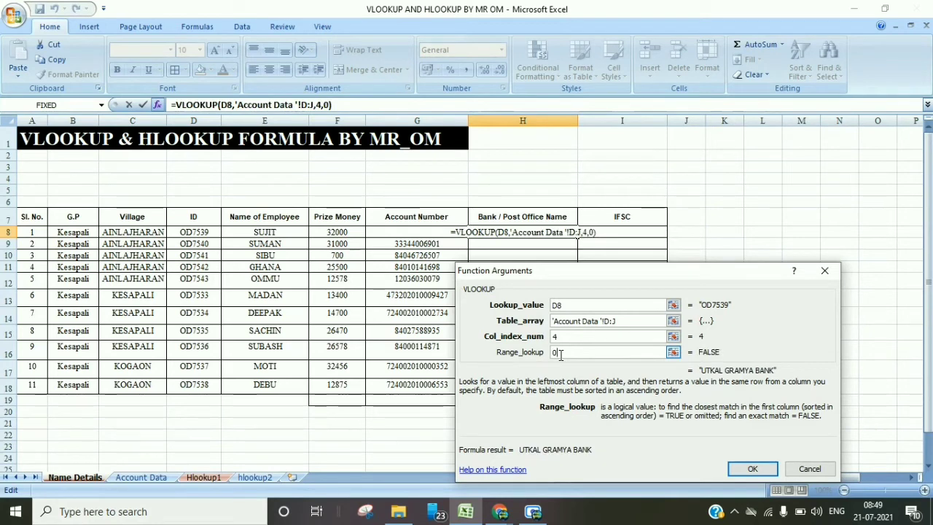
click(749, 469)
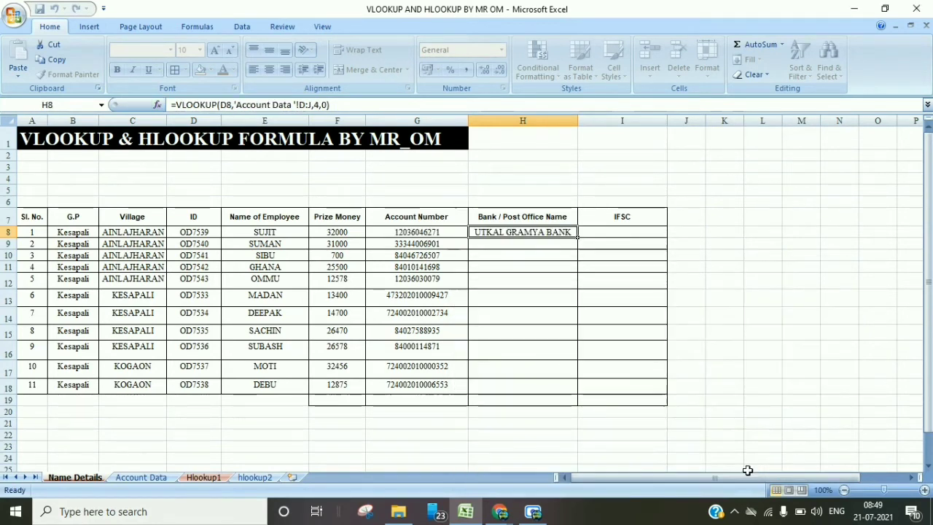
drag(578, 236, 587, 390)
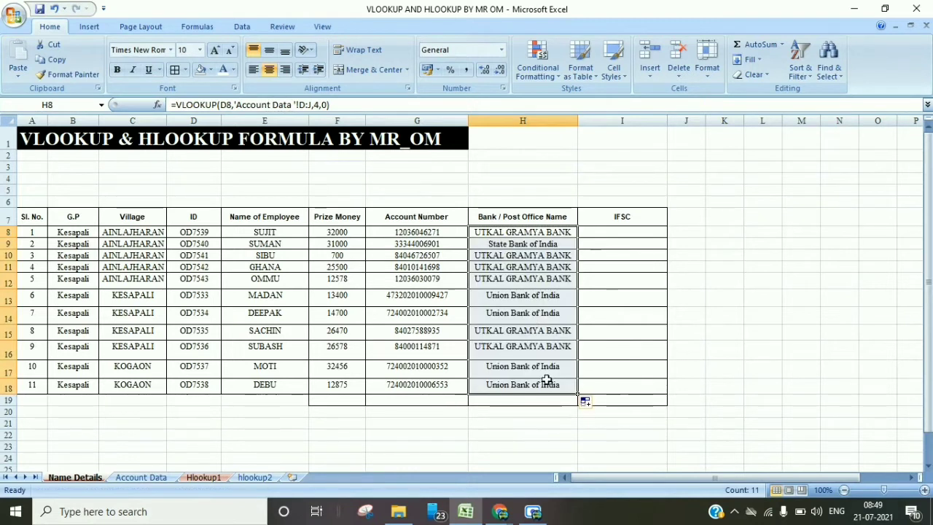
click(787, 304)
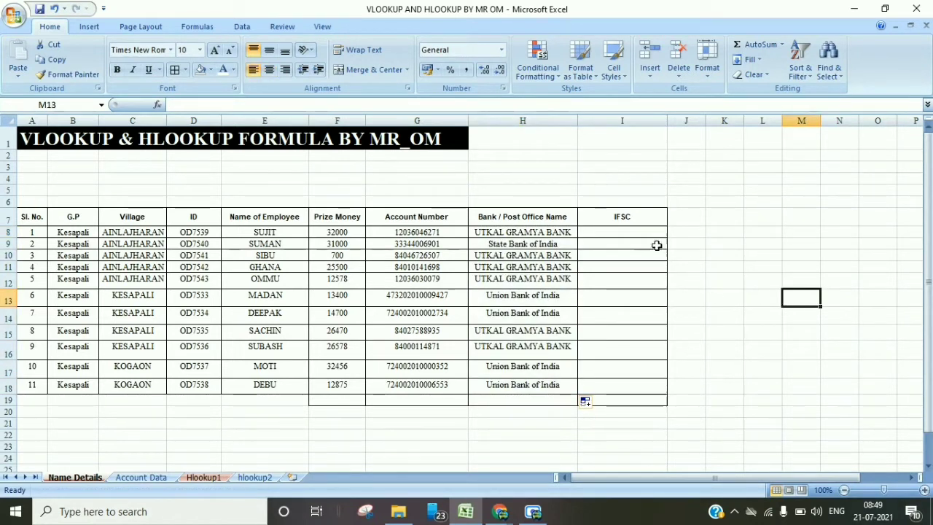
Step: Start a VLOOKUP formula in I8 with D8 as the lookup value
click(627, 232)
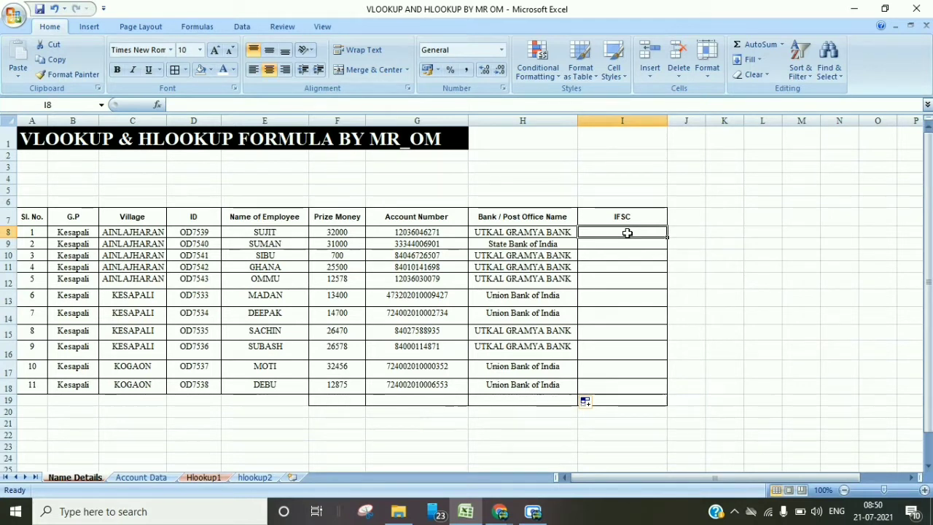
text(=v)
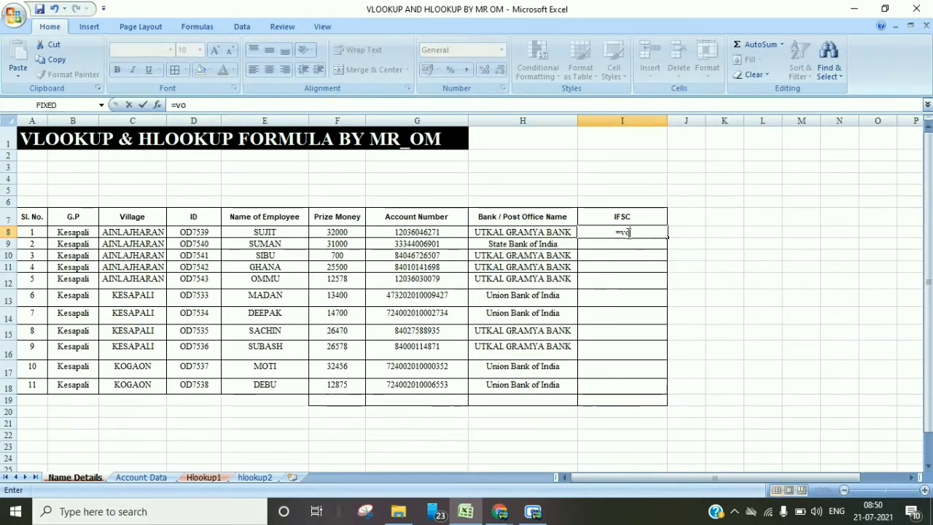
text(l)
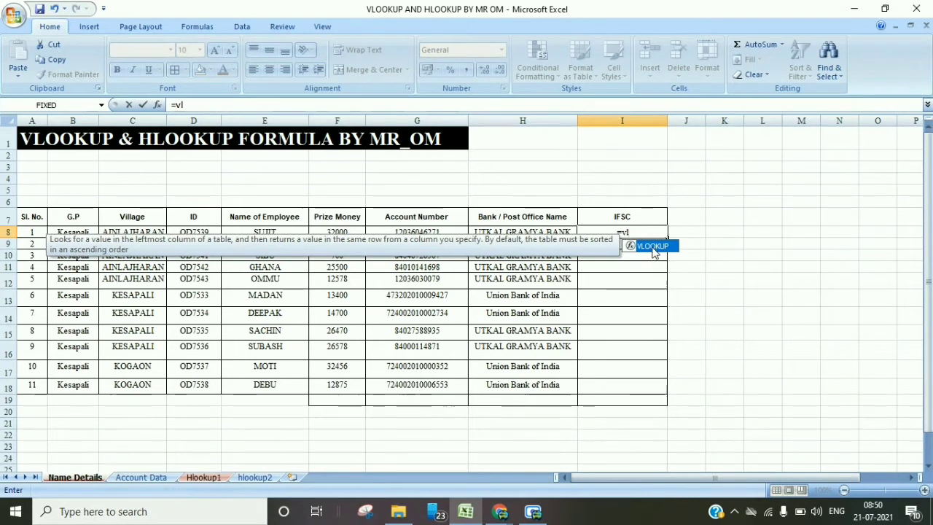
double_click(650, 245)
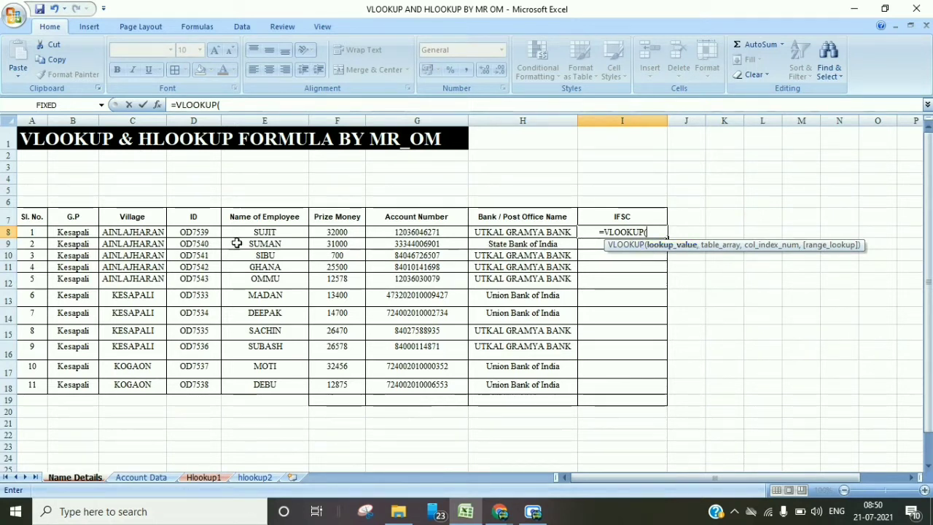
click(195, 233)
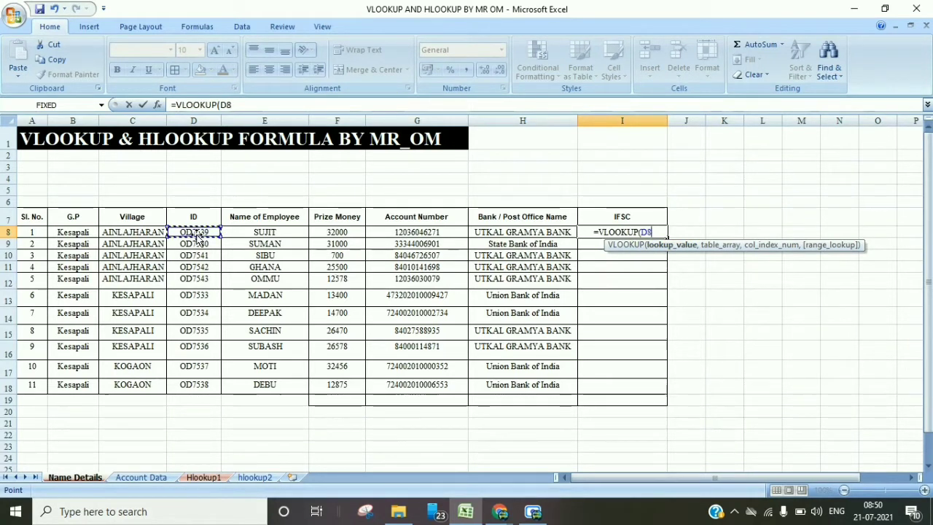
text(,)
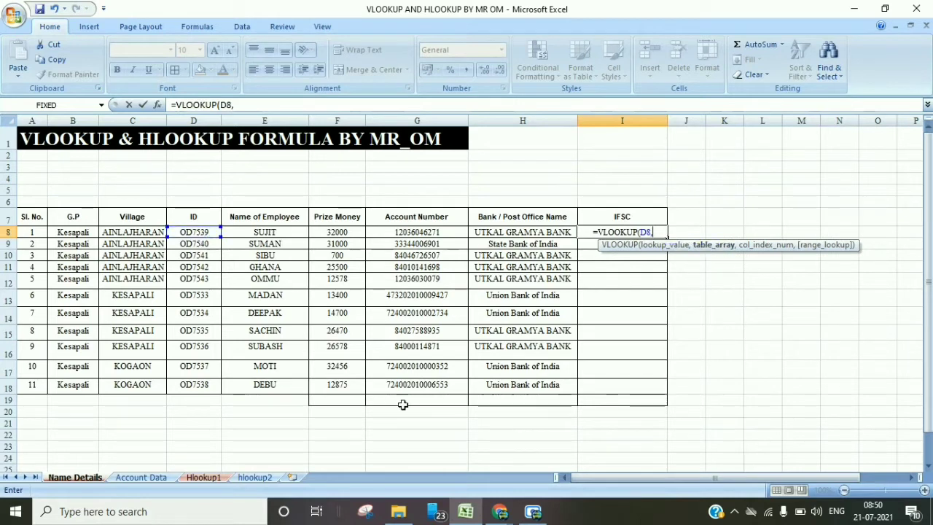
Step: Set the I8 VLOOKUP's table array to columns D:I of the Account Data sheet, with no Name Details reference in the formula
click(154, 478)
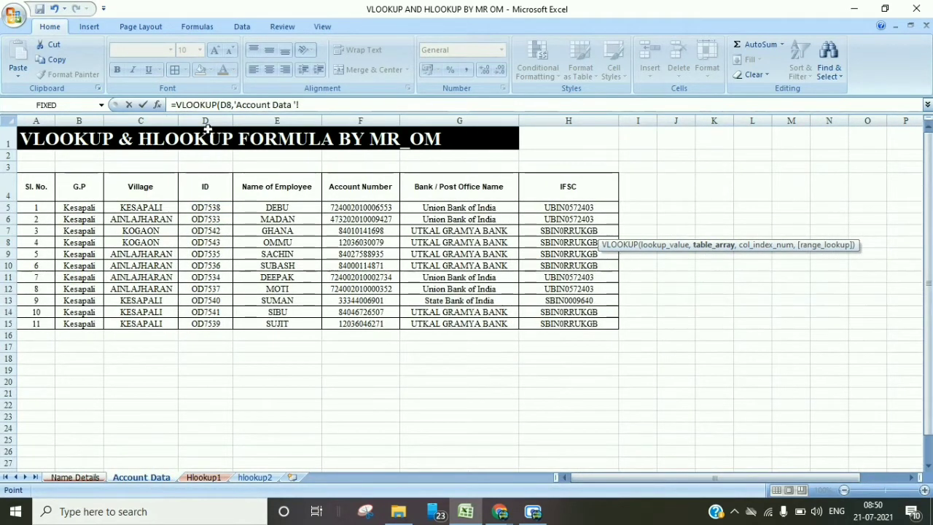
drag(204, 121, 637, 121)
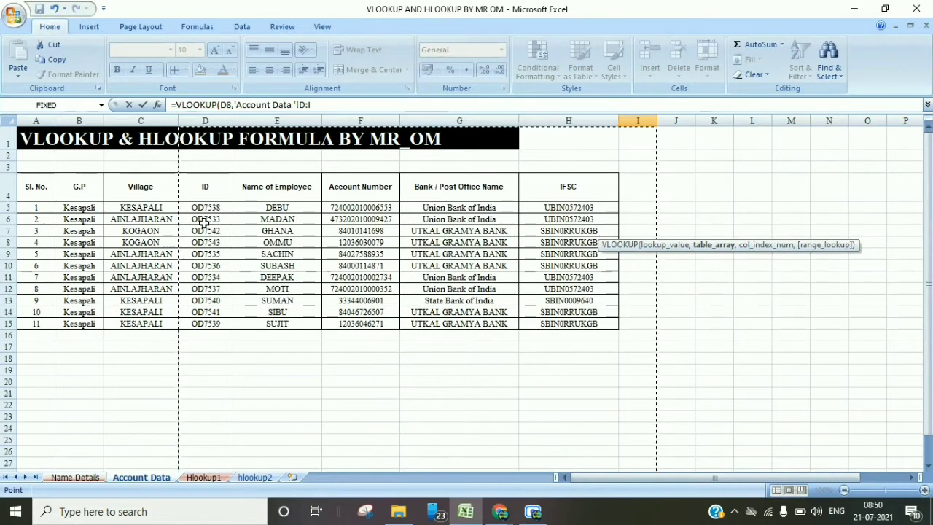
drag(205, 122, 628, 122)
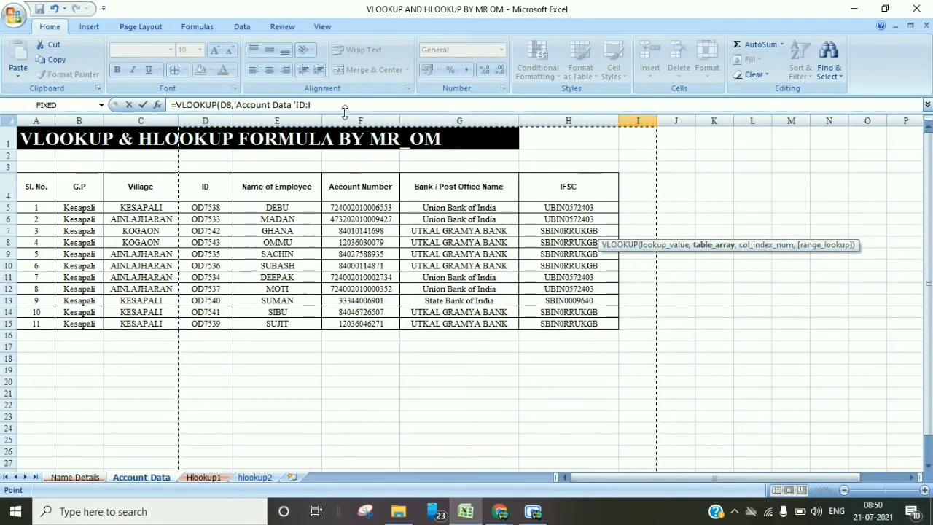
text(,)
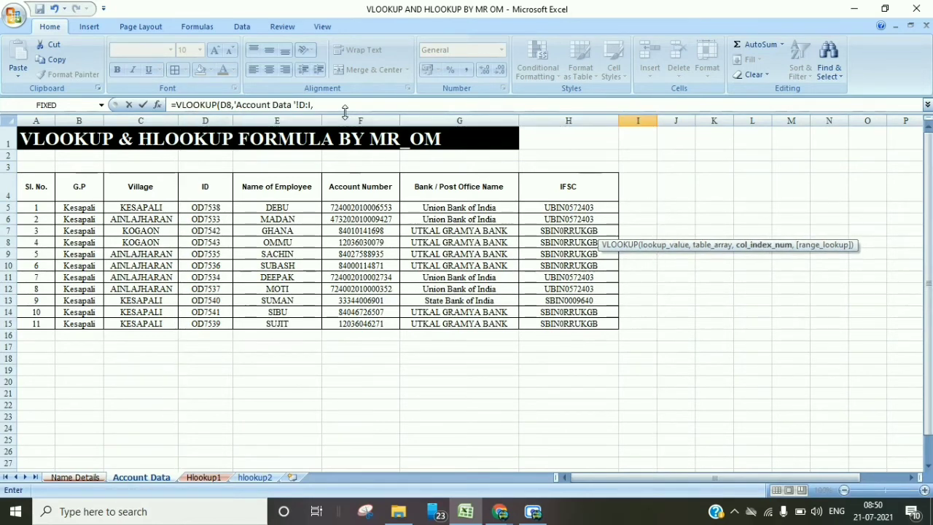
click(78, 477)
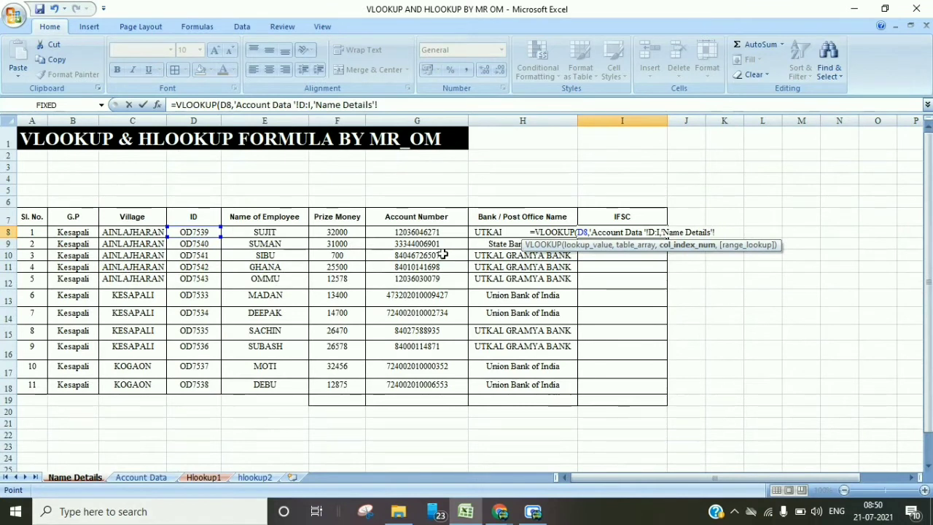
key(BackSpace)
key(BackSpace)
key(BackSpace)
key(BackSpace)
key(BackSpace)
key(BackSpace)
key(BackSpace)
key(BackSpace)
key(BackSpace)
key(BackSpace)
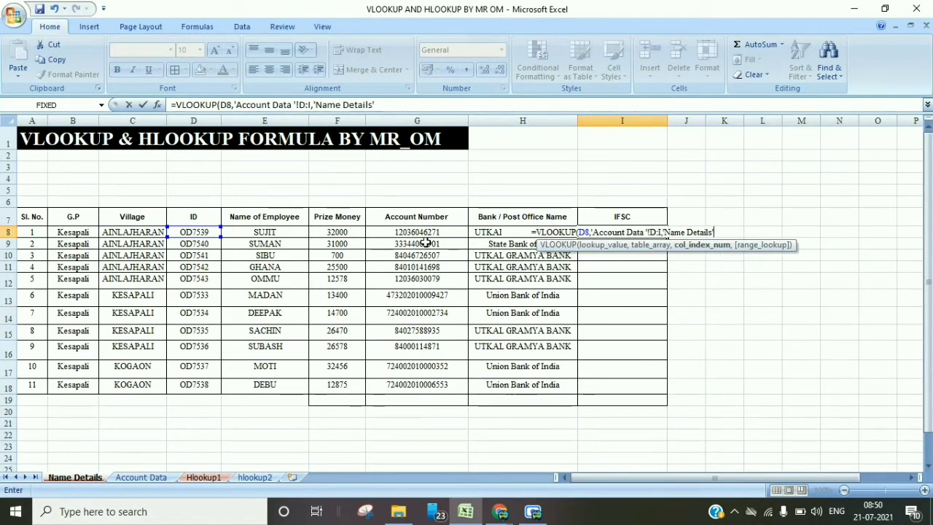
key(BackSpace)
key(BackSpace)
key(BackSpace)
key(BackSpace)
key(BackSpace)
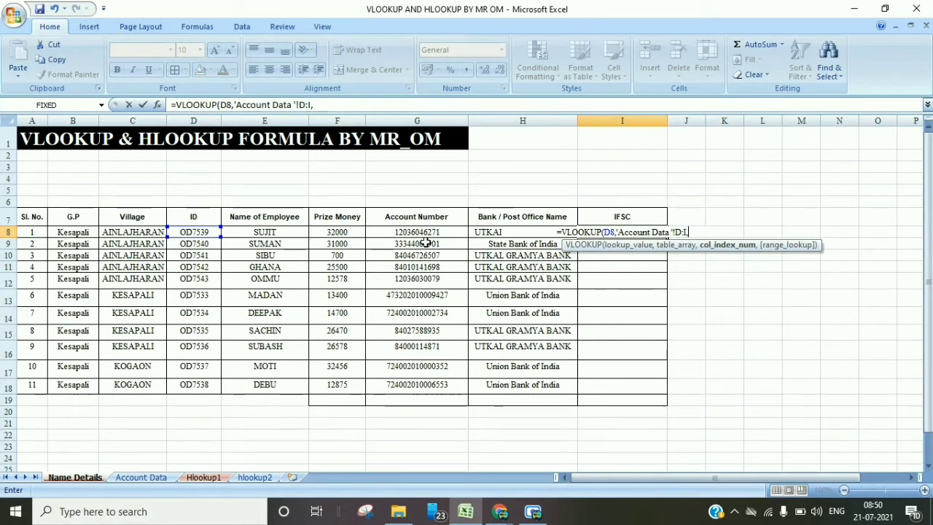
Step: Complete the I8 VLOOKUP with column index number 5 and a range lookup of 0
text(4,)
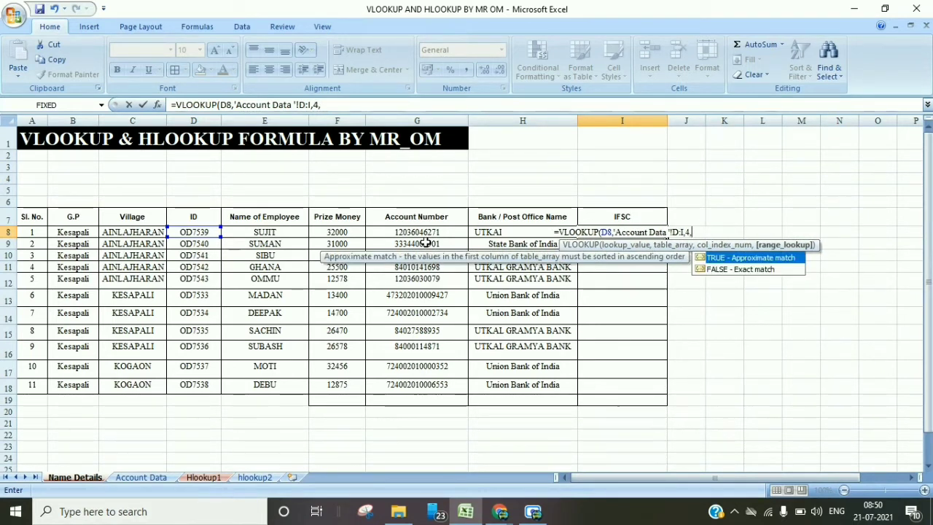
key(BackSpace)
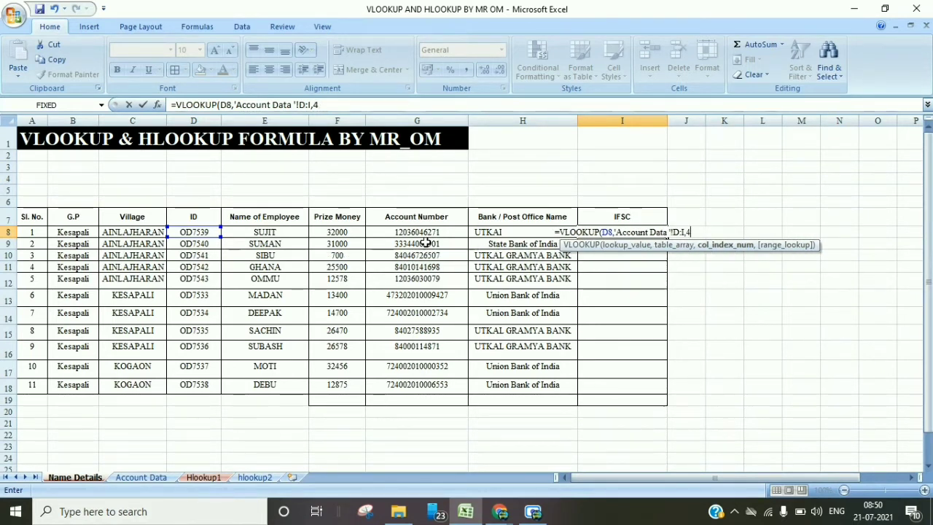
text(5,)
key(BackSpace)
key(BackSpace)
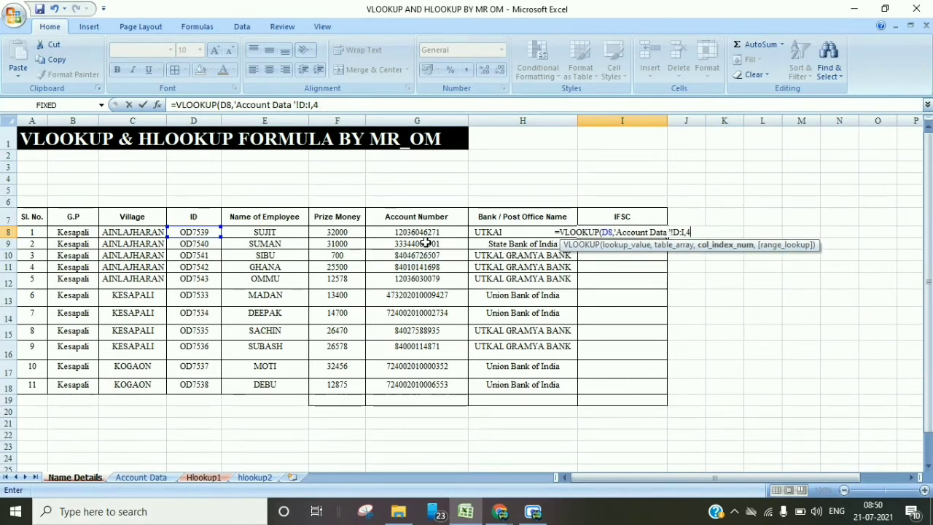
key(BackSpace)
text(5,0)
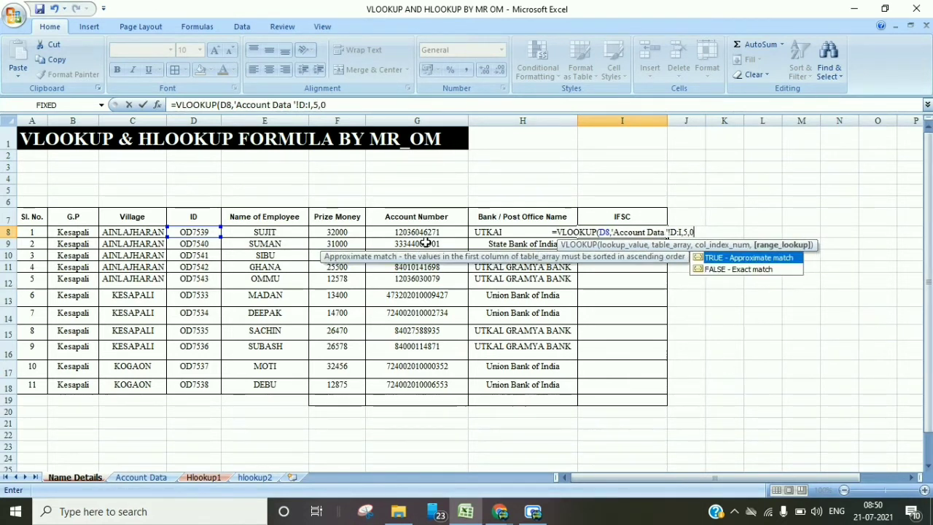
text())
key(Return)
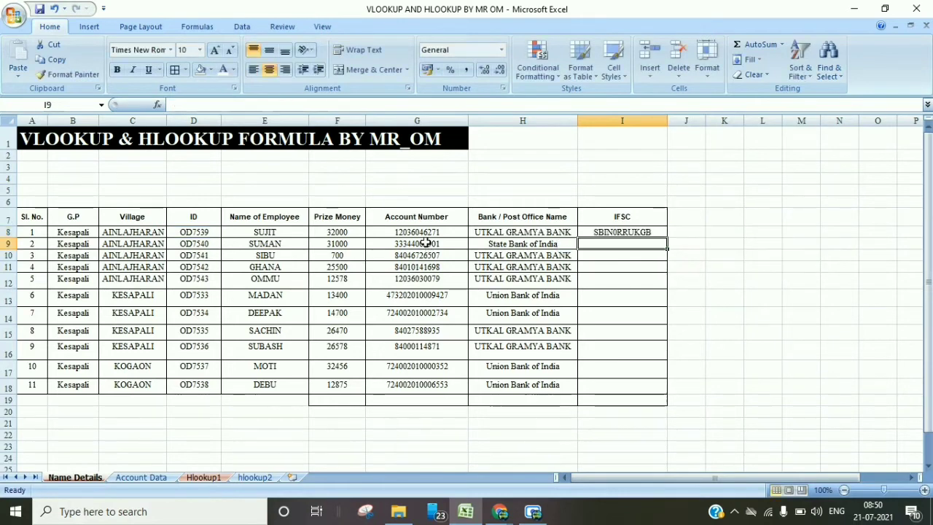
Step: Fill the IFSC formula from I8 down to I18
click(620, 232)
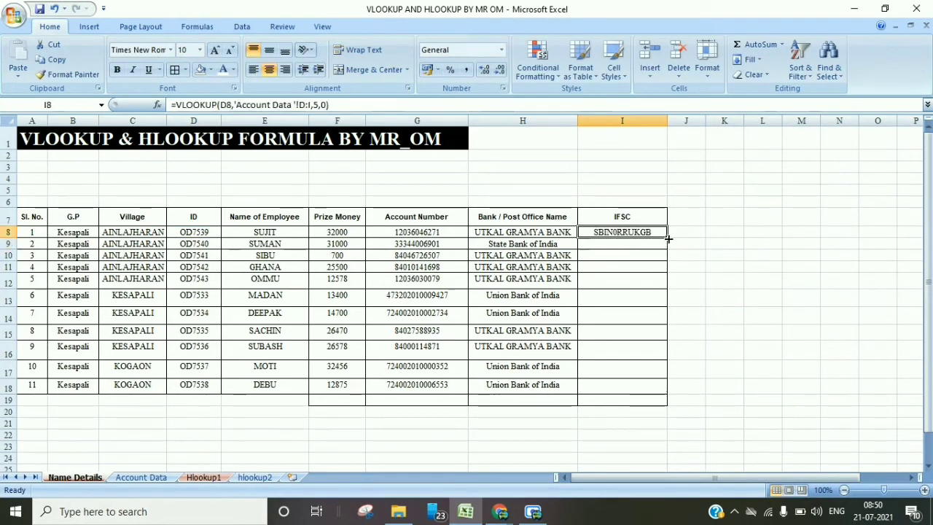
drag(666, 238, 674, 400)
click(787, 302)
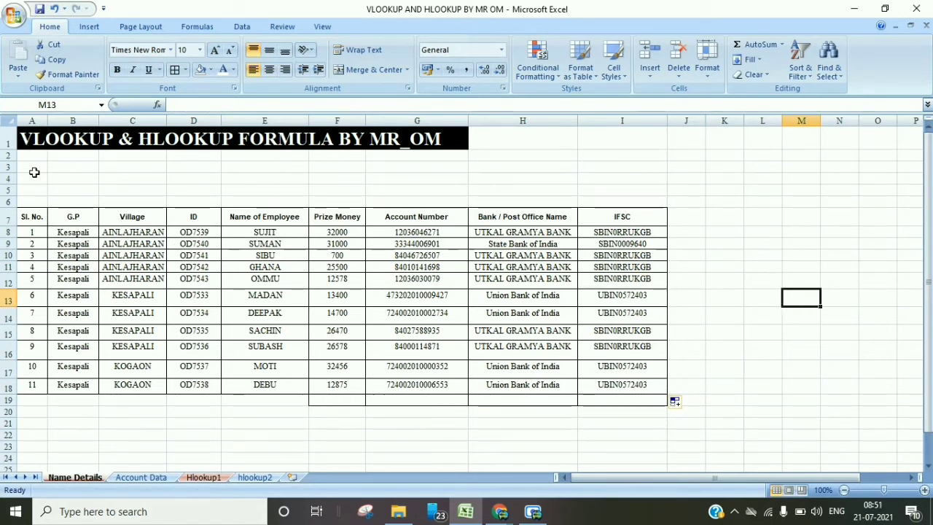
click(32, 166)
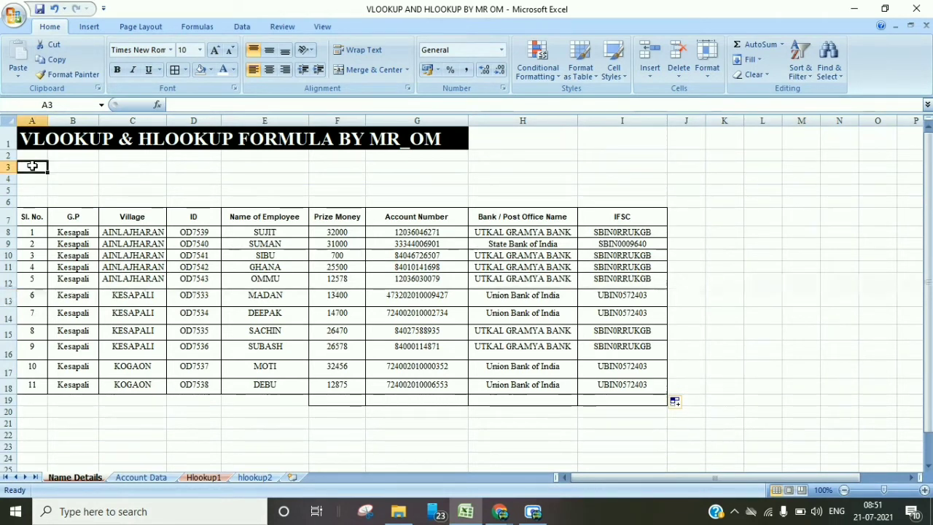
drag(32, 166, 487, 169)
click(615, 163)
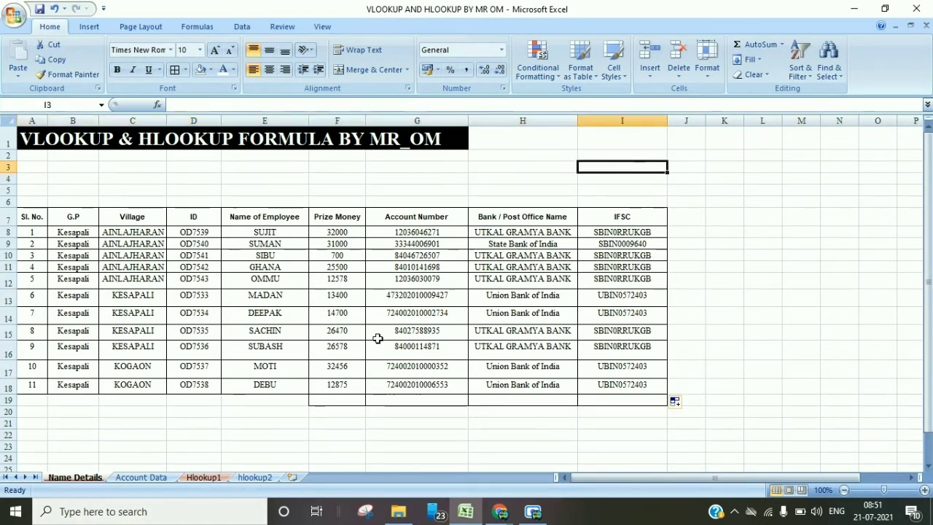
Step: Merge and center the title in row 1 of the Account Data sheet across A1:H1
click(136, 477)
drag(29, 138, 616, 143)
click(374, 70)
click(685, 230)
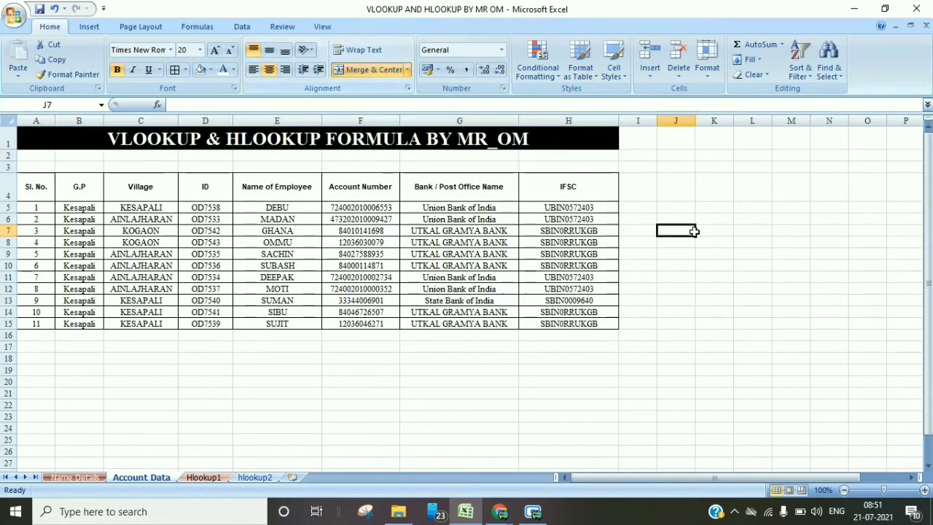
Step: Clear the IFSC formulas from I8:I18 on the Name Details sheet
click(75, 478)
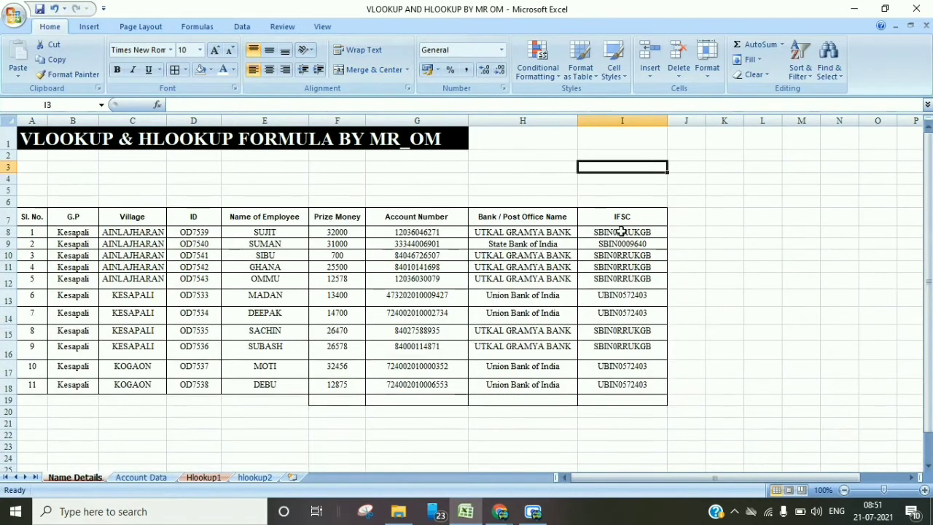
drag(621, 232, 625, 386)
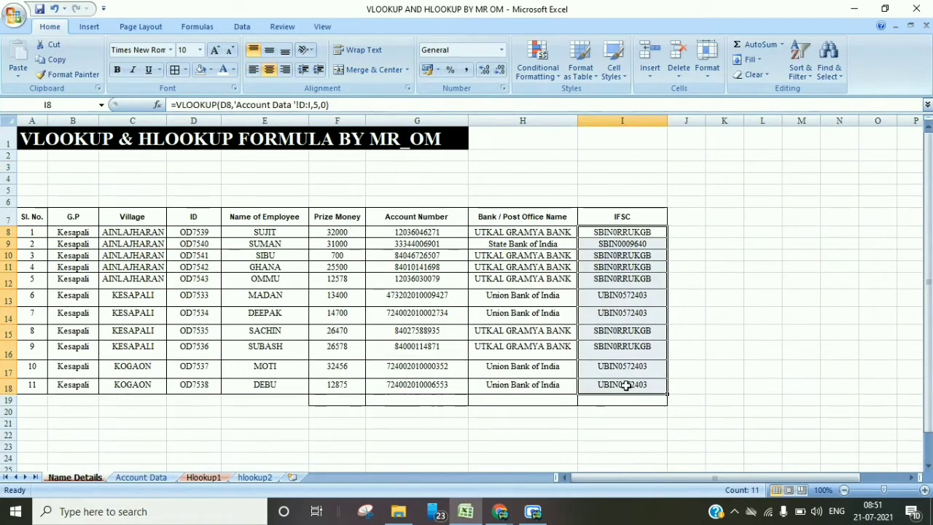
key(Delete)
click(627, 232)
text(=vlo)
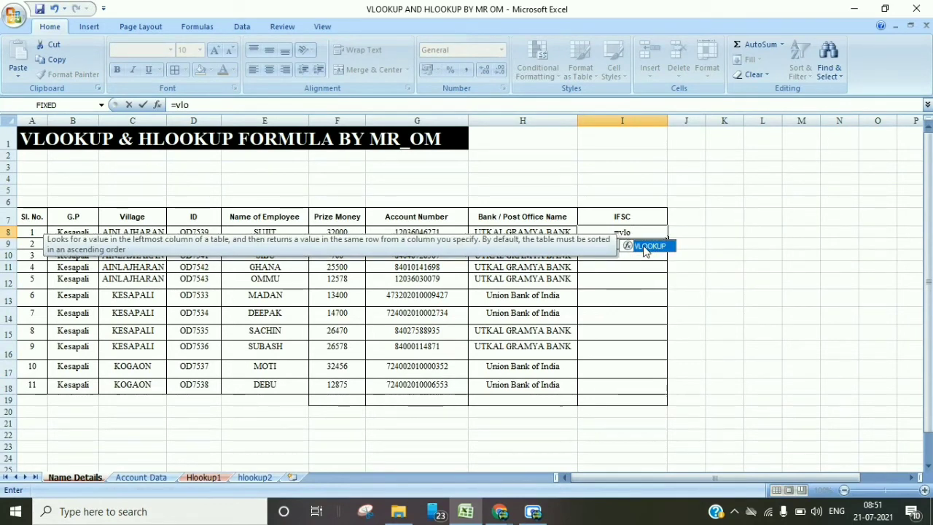
click(157, 105)
click(760, 482)
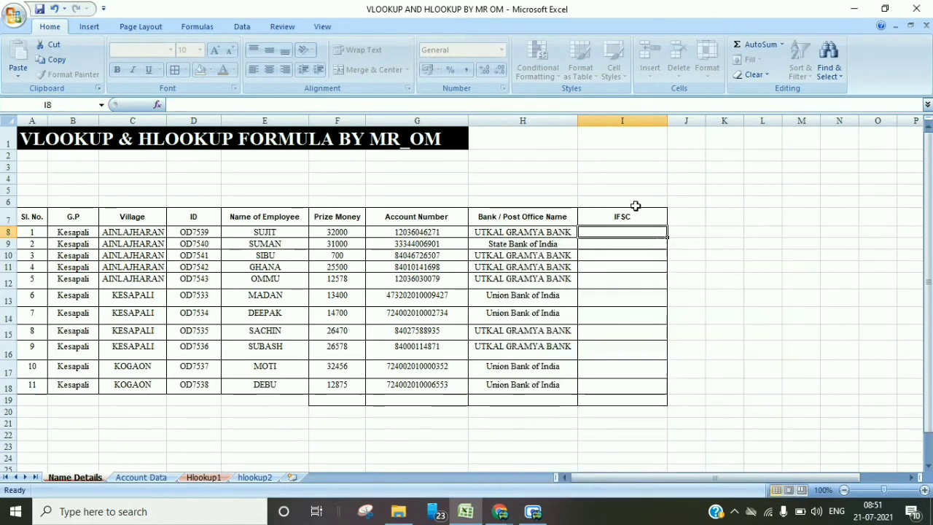
Step: Try to build a VLOOKUP in I8 with D8 as the lookup value and Account Data columns D:H as the table array
text(=v)
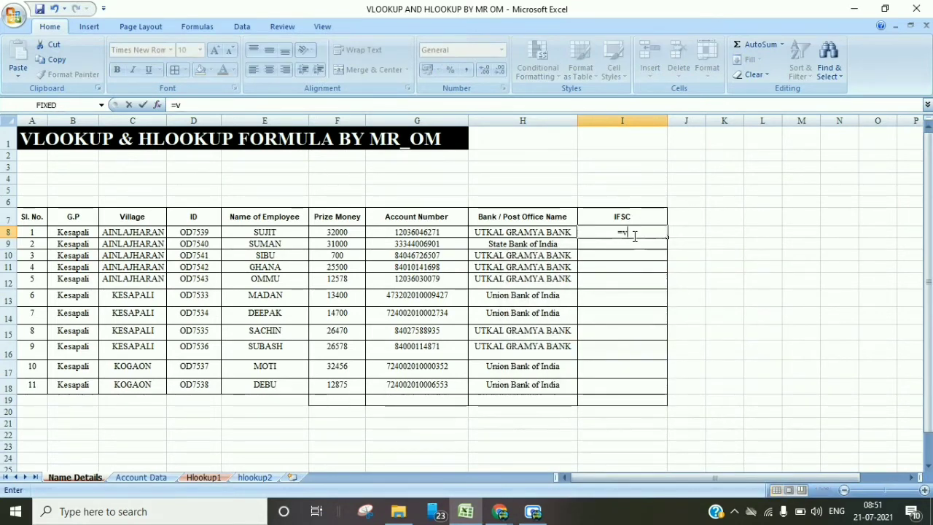
text(l)
double_click(649, 246)
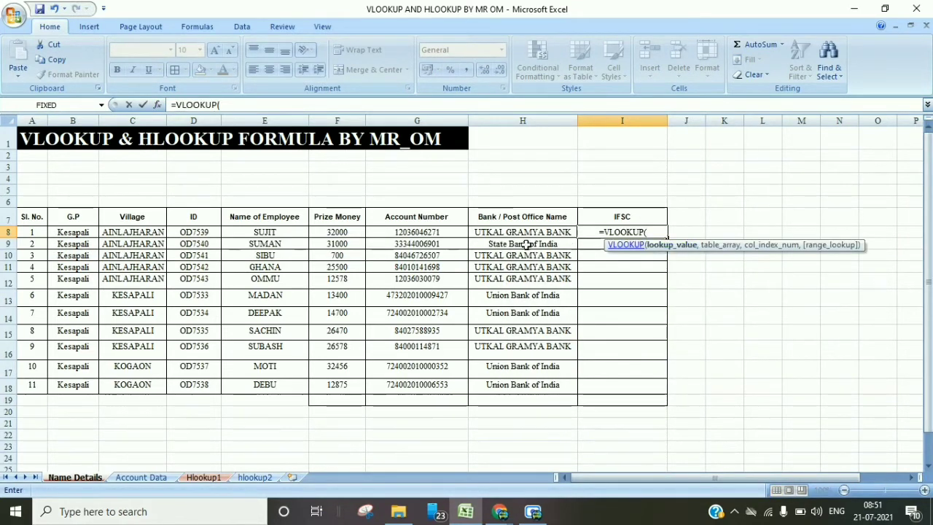
click(157, 105)
click(195, 232)
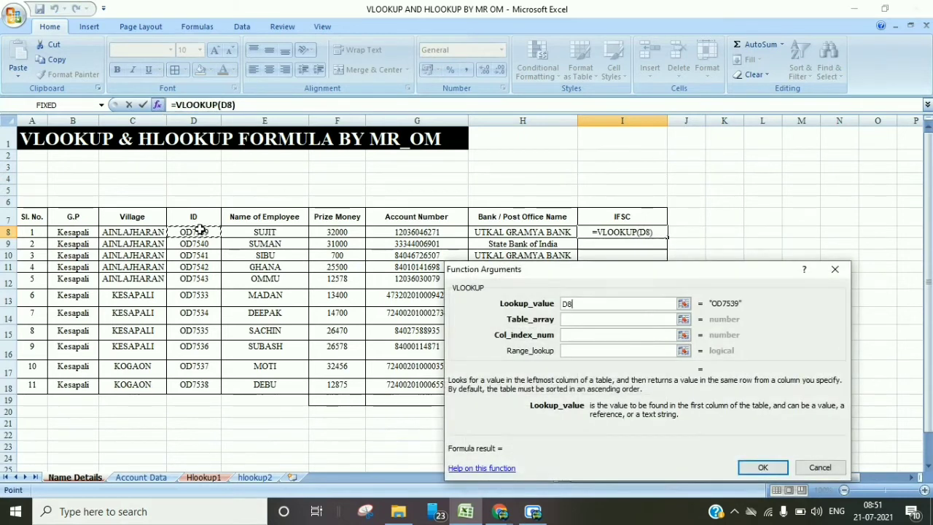
click(571, 318)
click(141, 477)
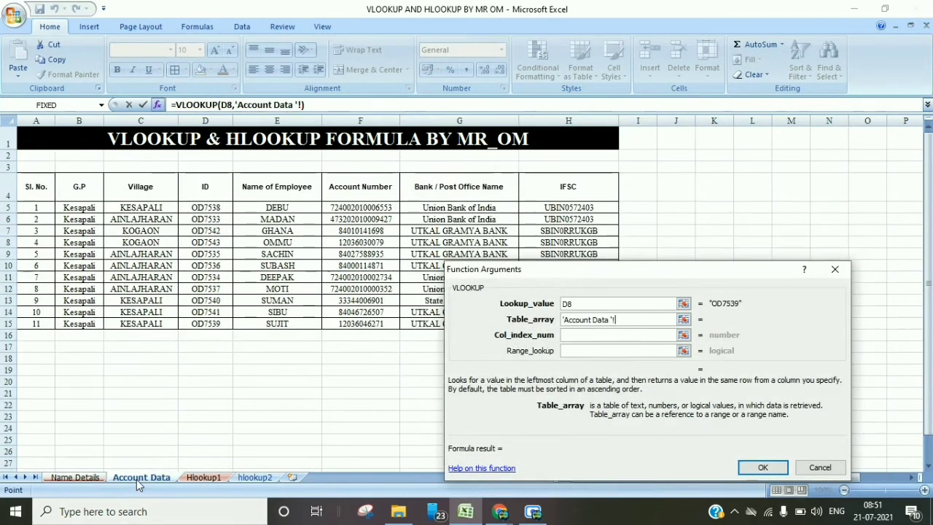
drag(36, 120, 568, 121)
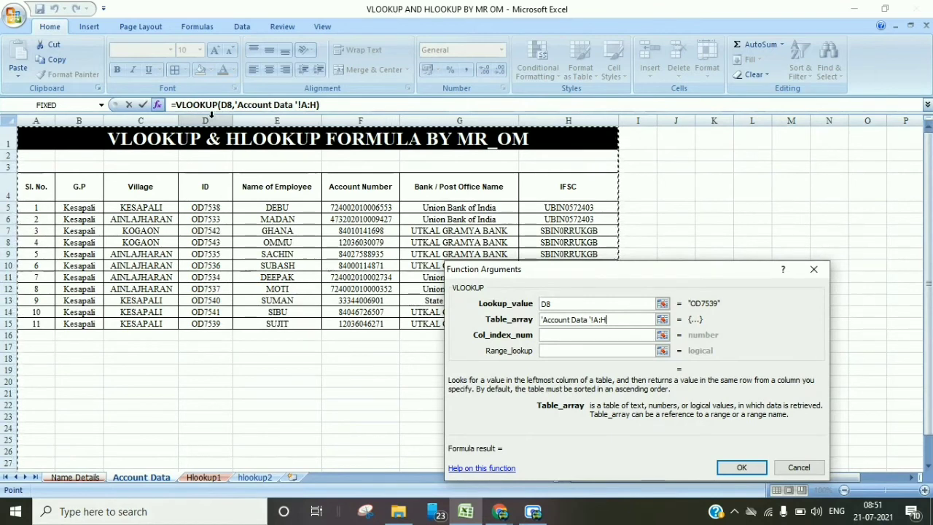
drag(208, 120, 581, 120)
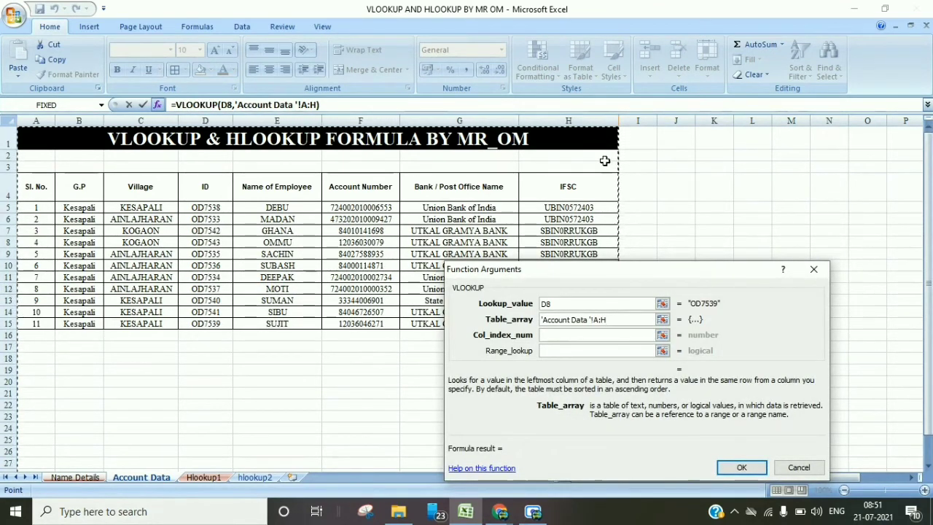
click(798, 467)
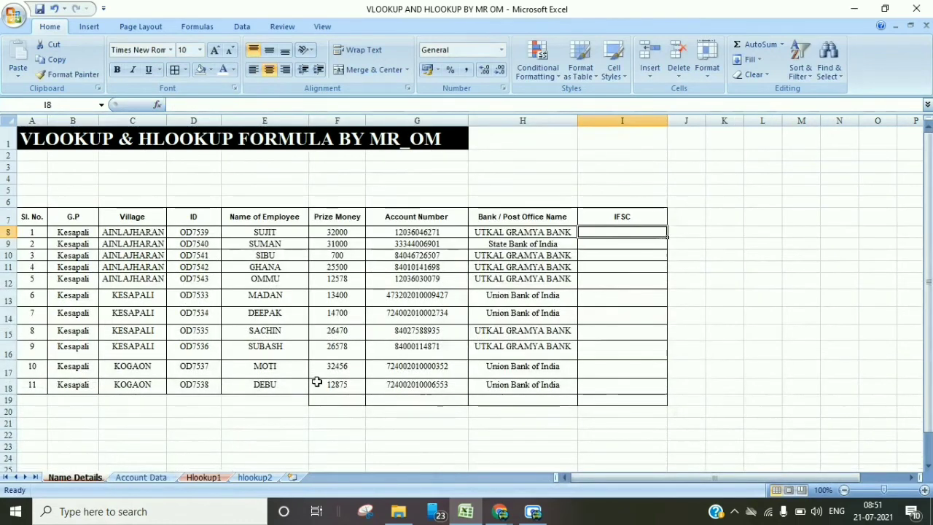
Step: Unmerge the title in row 1 of the Account Data sheet
click(141, 477)
click(328, 138)
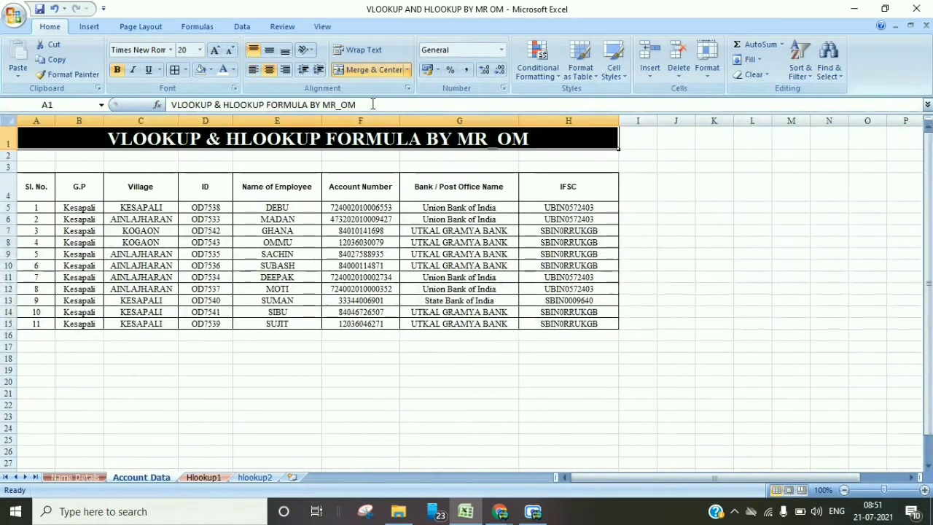
click(363, 73)
click(799, 260)
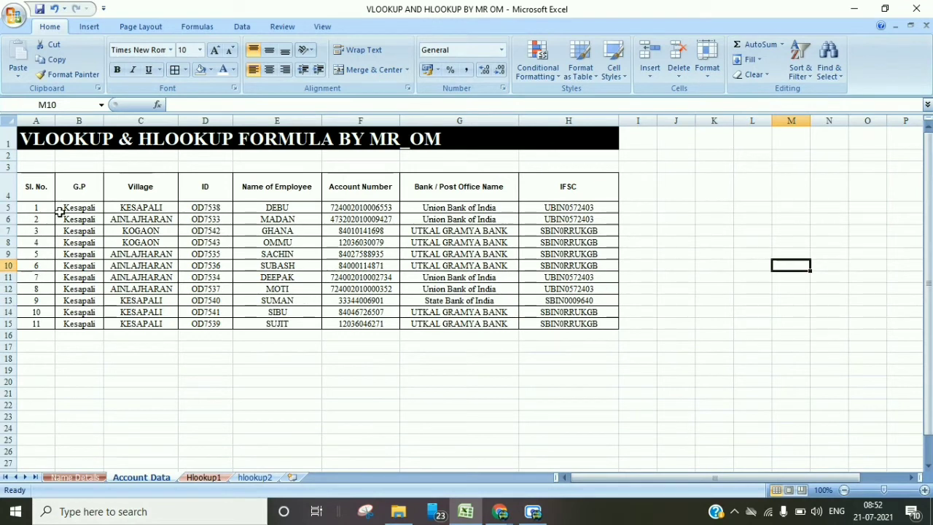
Step: Compare the vertical table on Account Data with the horizontal tables on the Hlookup1 and hlookup2 sheets
drag(41, 186, 569, 329)
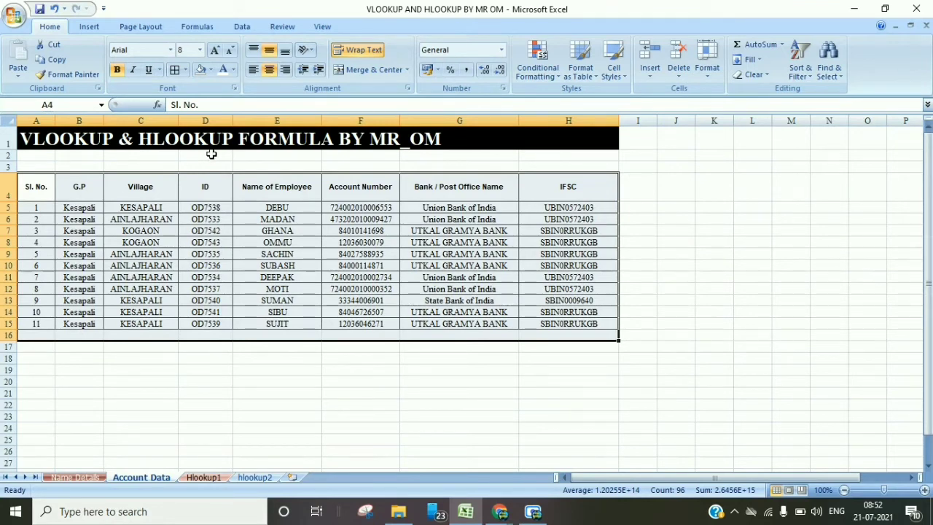
click(203, 476)
click(215, 414)
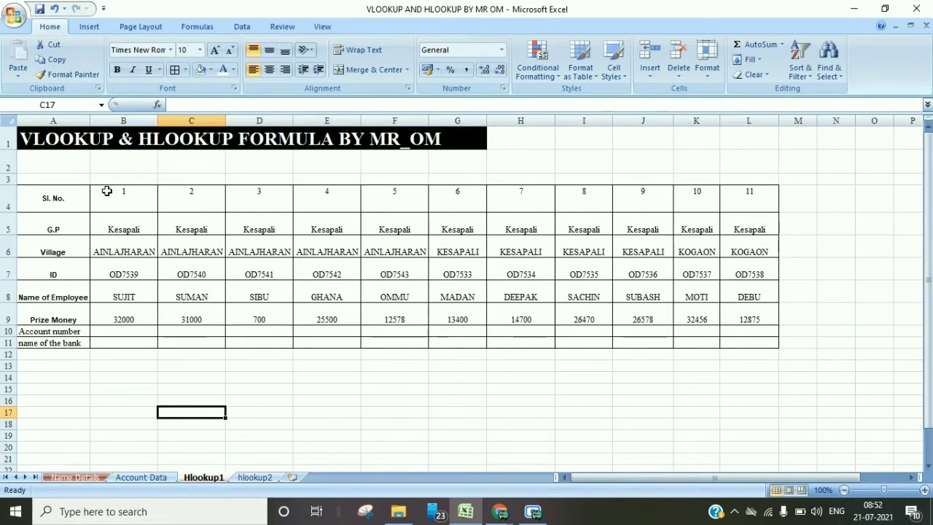
click(255, 477)
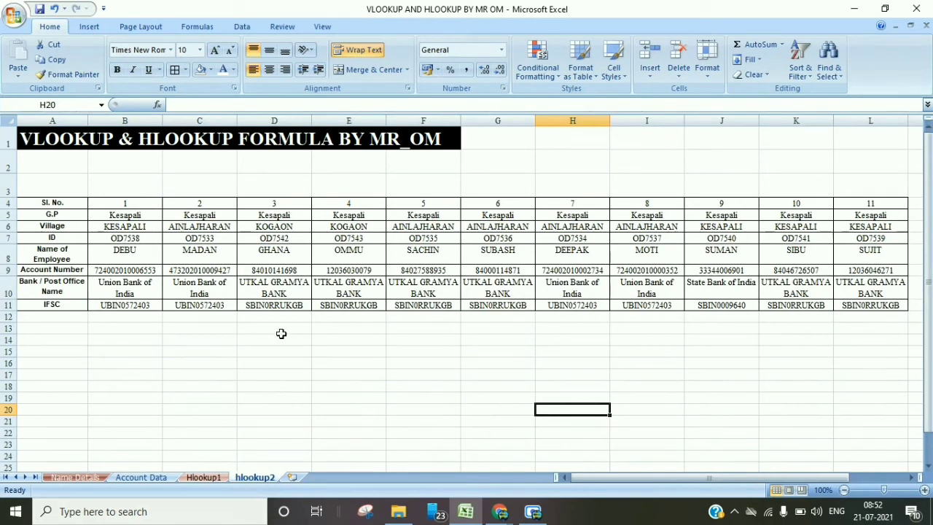
click(204, 477)
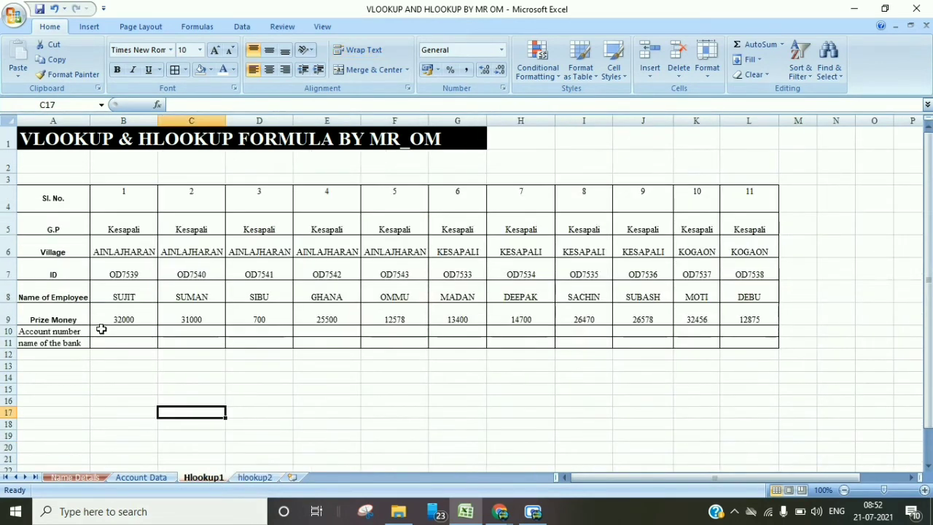
Step: Start an HLOOKUP function in the Account number cell B10 of Hlookup1 with the ID in B7 as lookup value
click(102, 329)
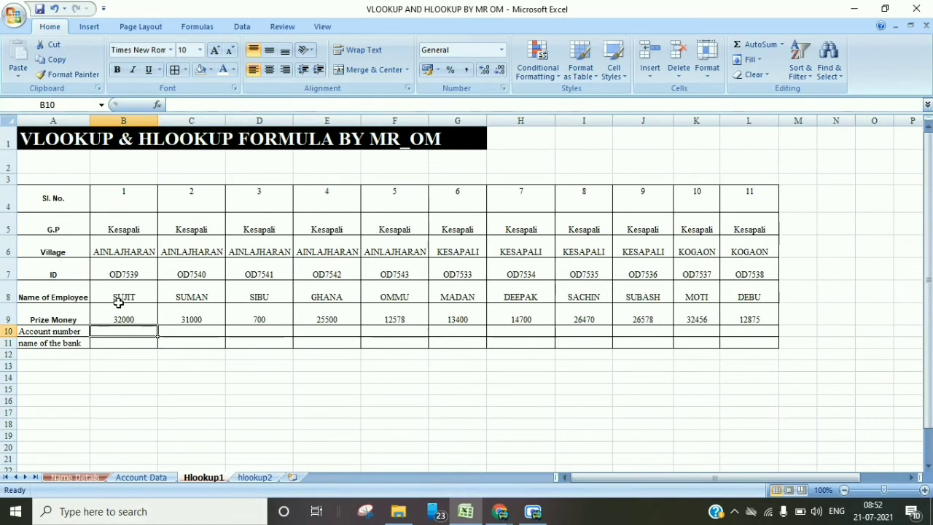
text(=vl)
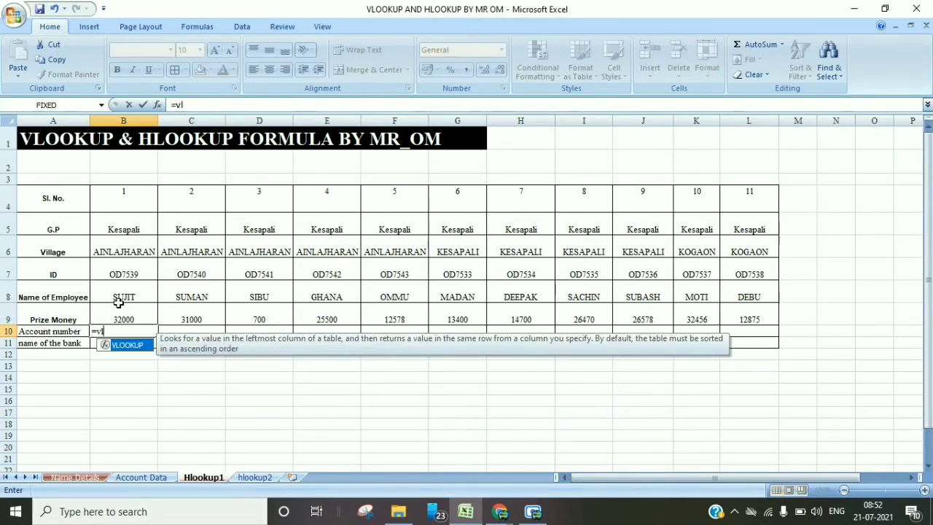
key(BackSpace)
key(BackSpace)
text(hl)
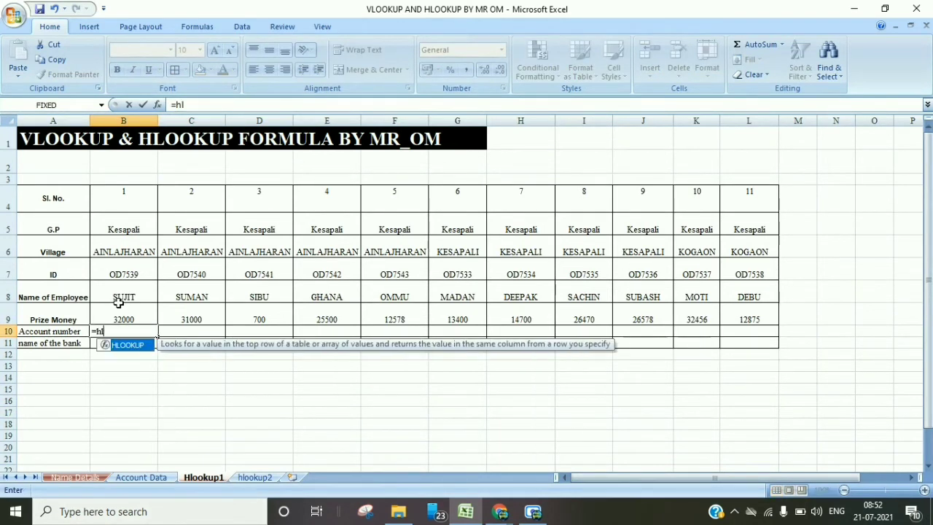
double_click(119, 345)
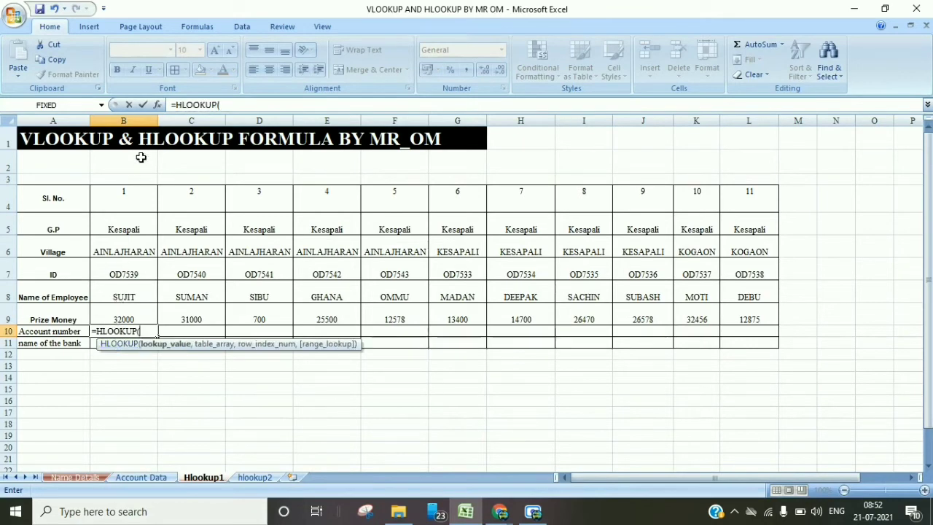
click(158, 105)
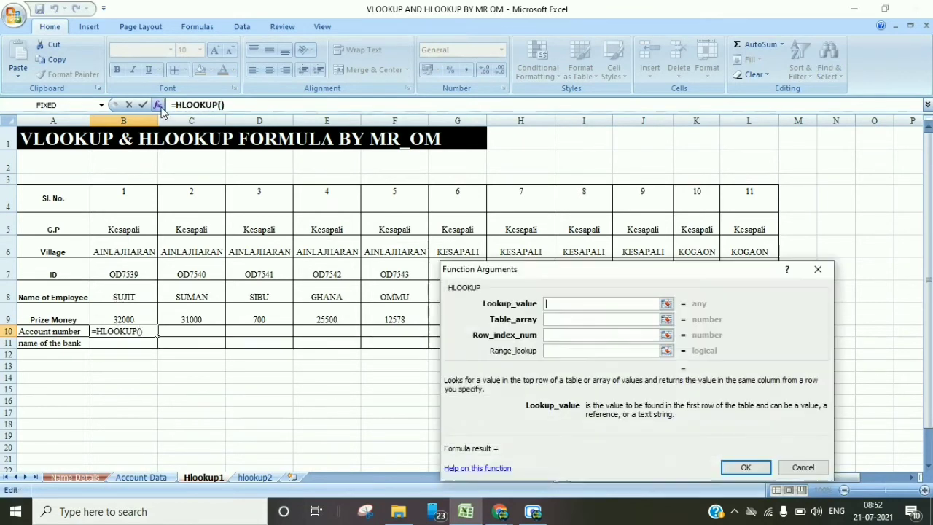
click(132, 274)
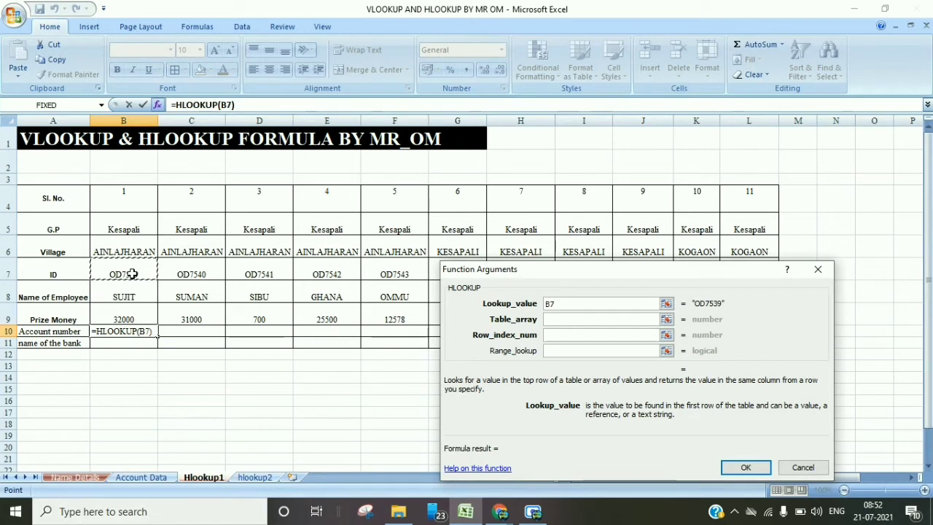
Step: Complete the B10 HLOOKUP with table array hlookup2!7:17, row index number 3 and range lookup 0
click(565, 318)
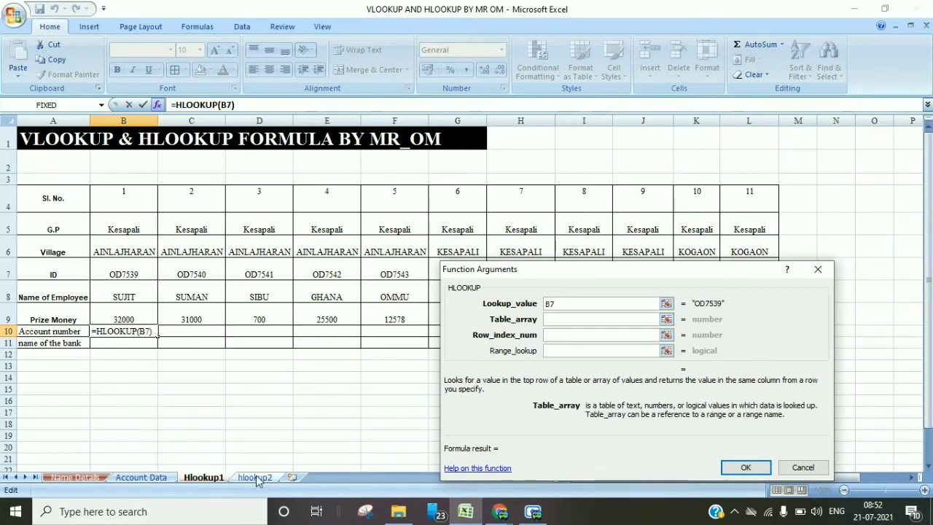
click(258, 477)
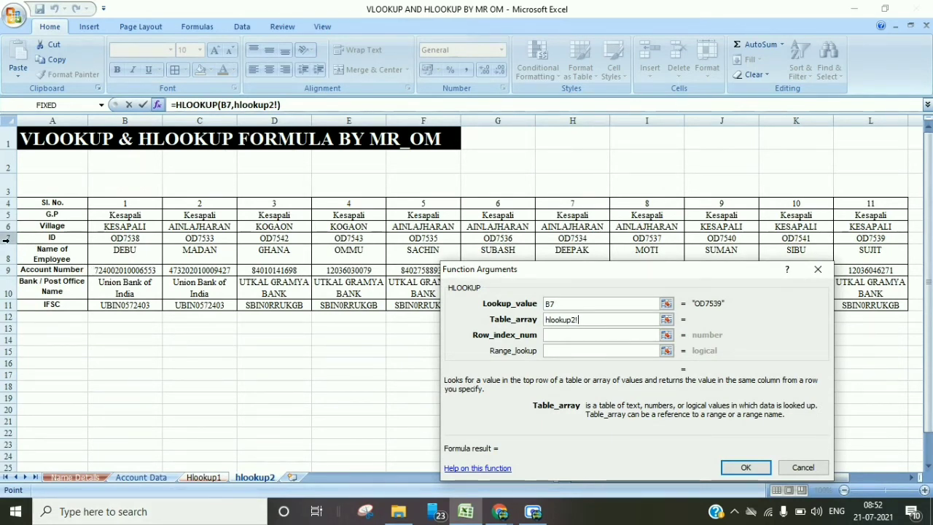
drag(9, 237, 5, 378)
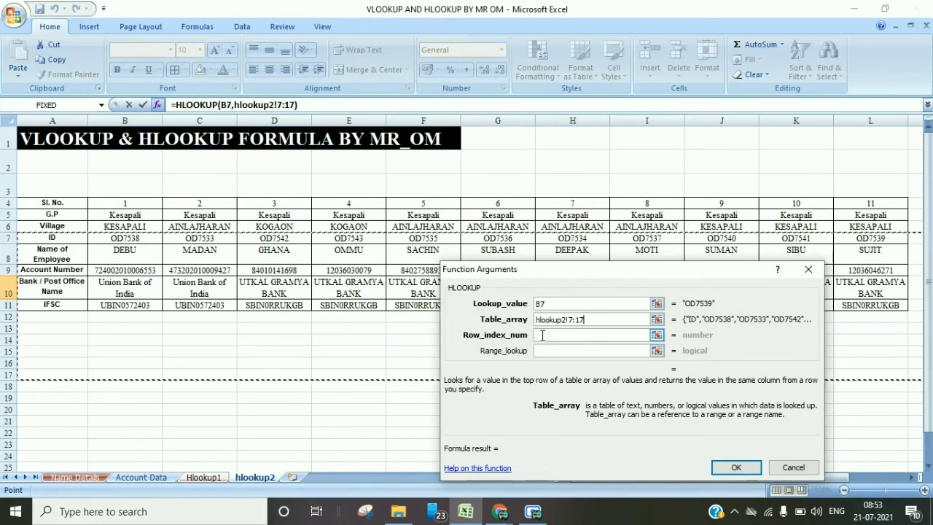
click(542, 335)
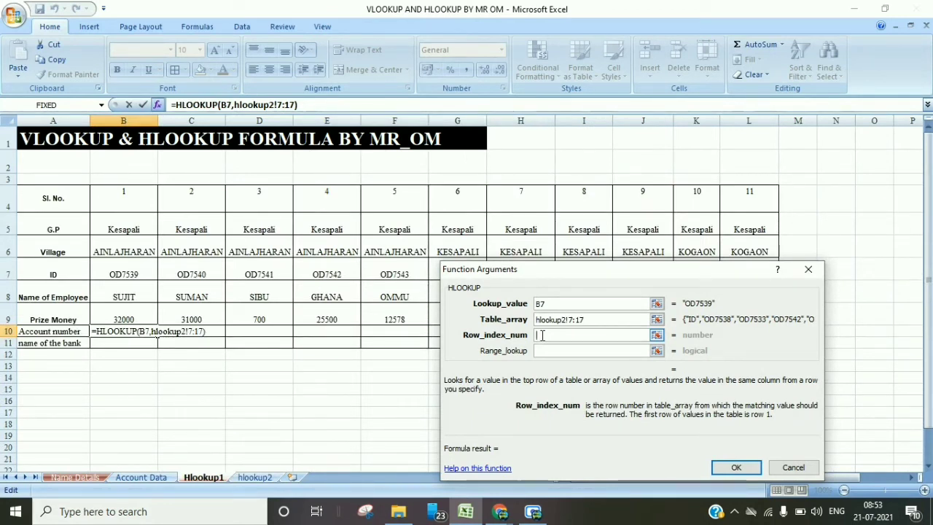
text(3)
click(562, 351)
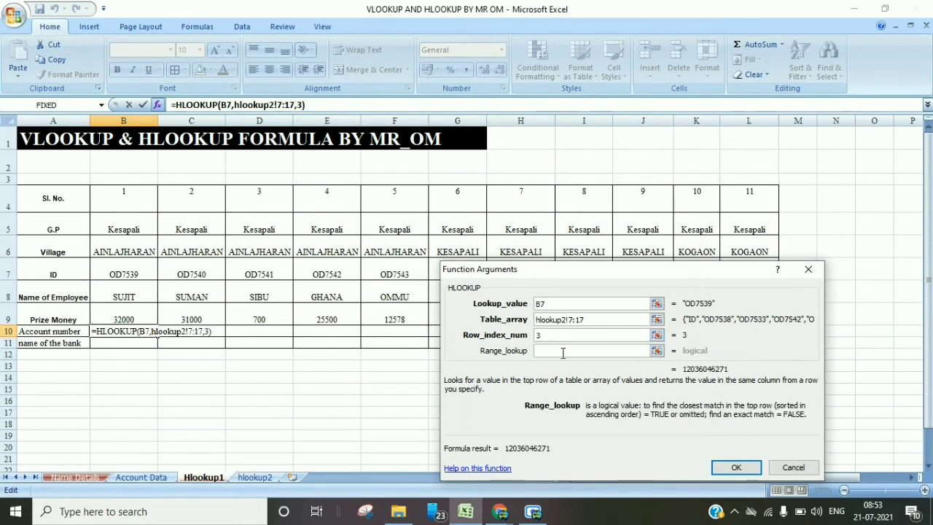
text(0)
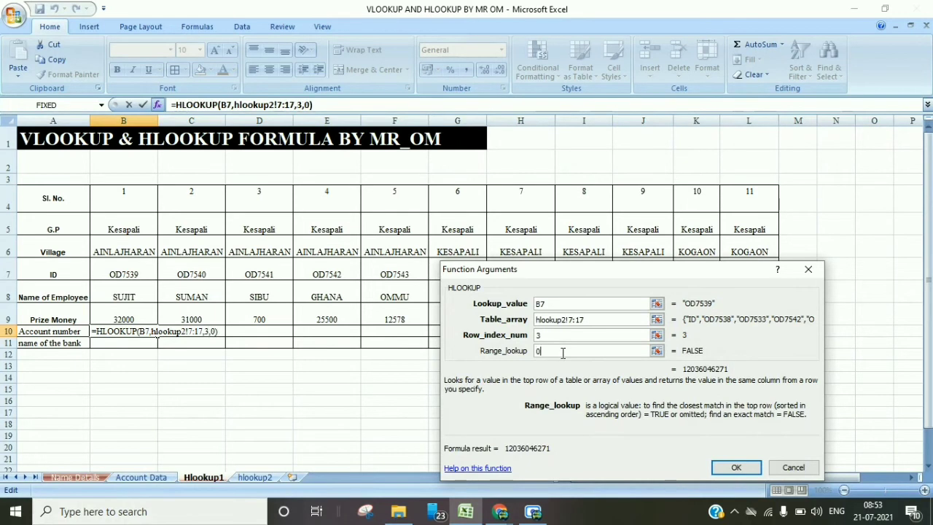
click(735, 465)
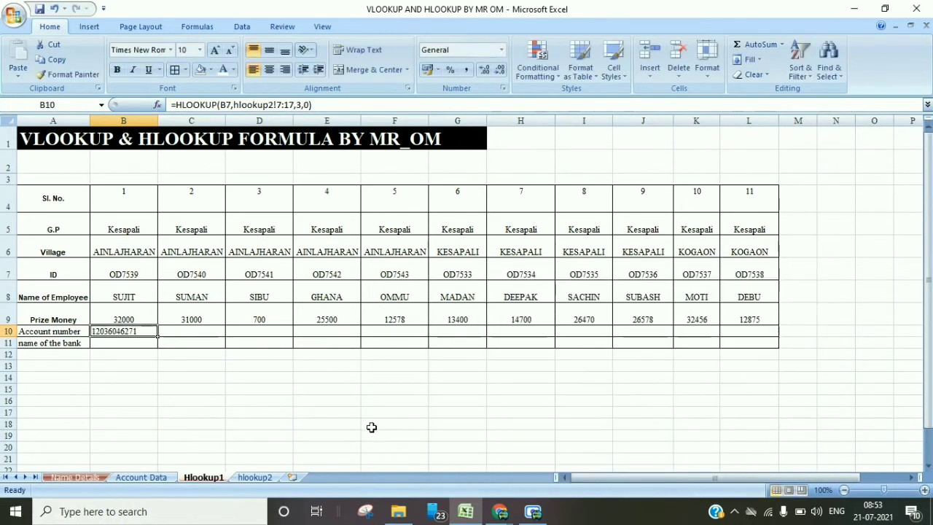
Step: Fill the account number formula from B10 across to L10
click(157, 338)
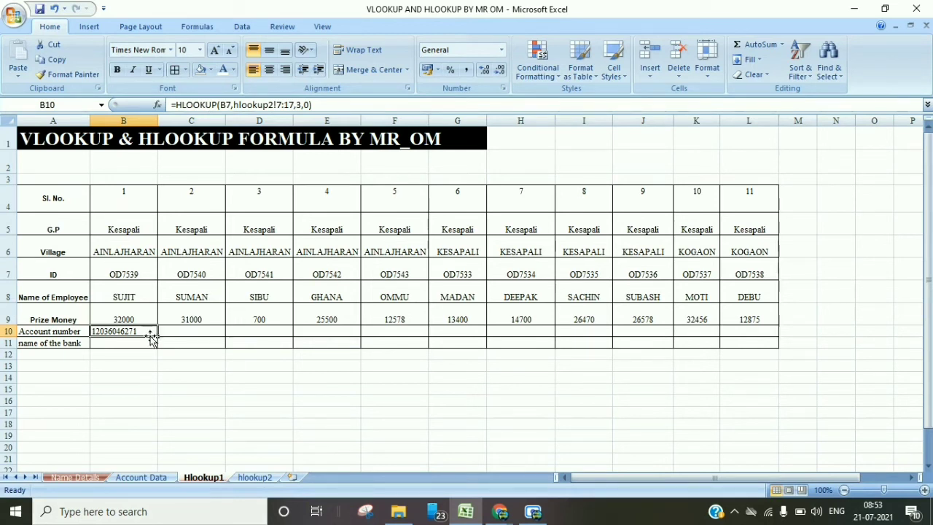
drag(157, 336, 774, 332)
click(378, 401)
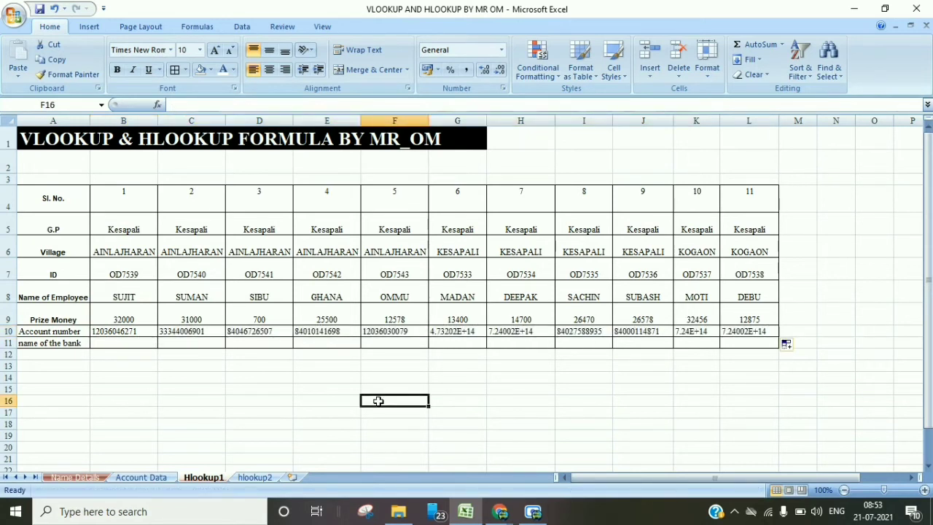
Step: Start an HLOOKUP formula in the bank name cell B11 with the ID in B7 as lookup value
click(130, 344)
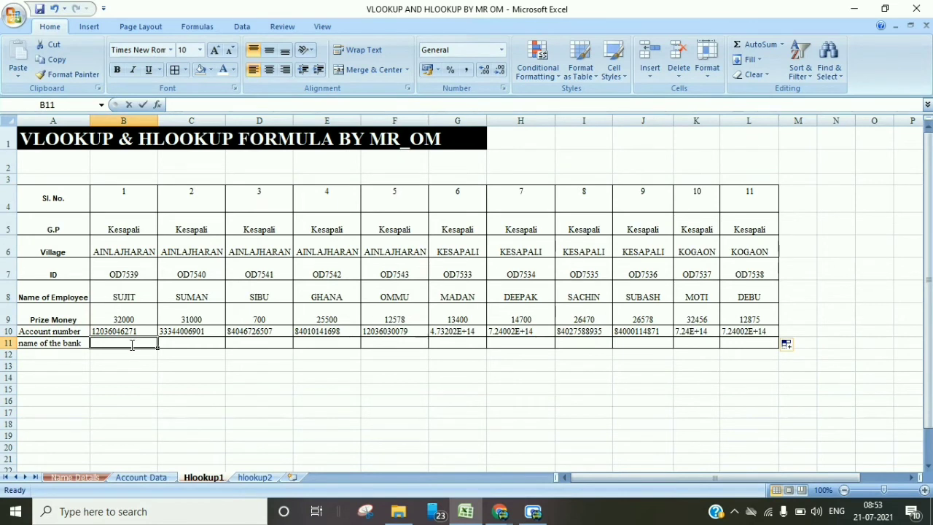
text(=h)
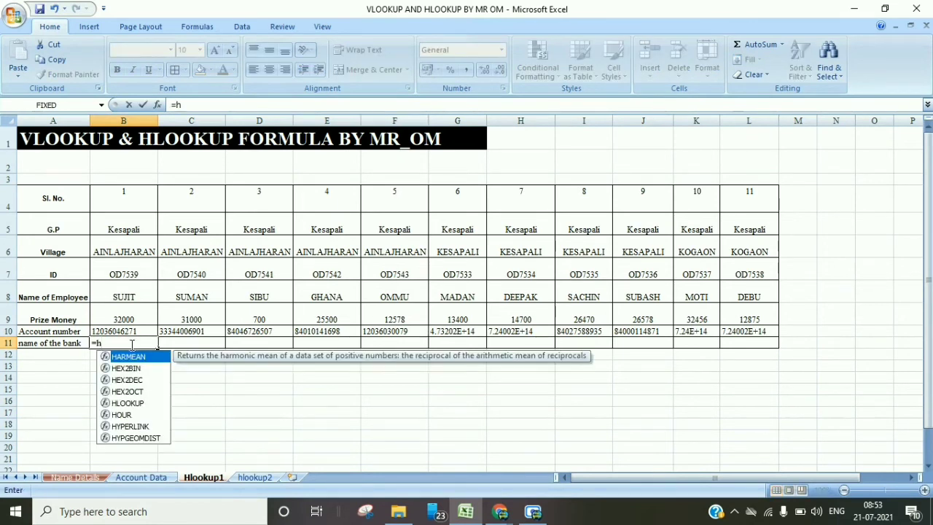
text(l)
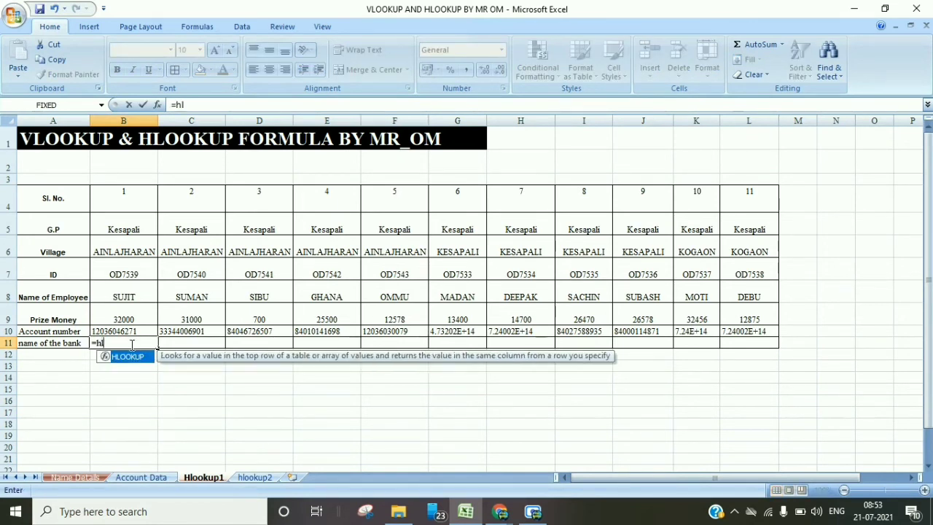
double_click(129, 356)
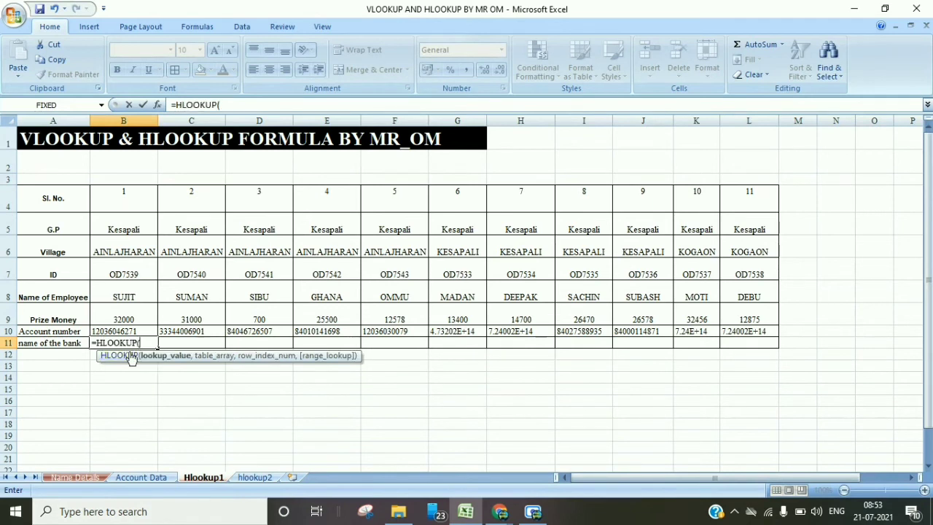
click(120, 282)
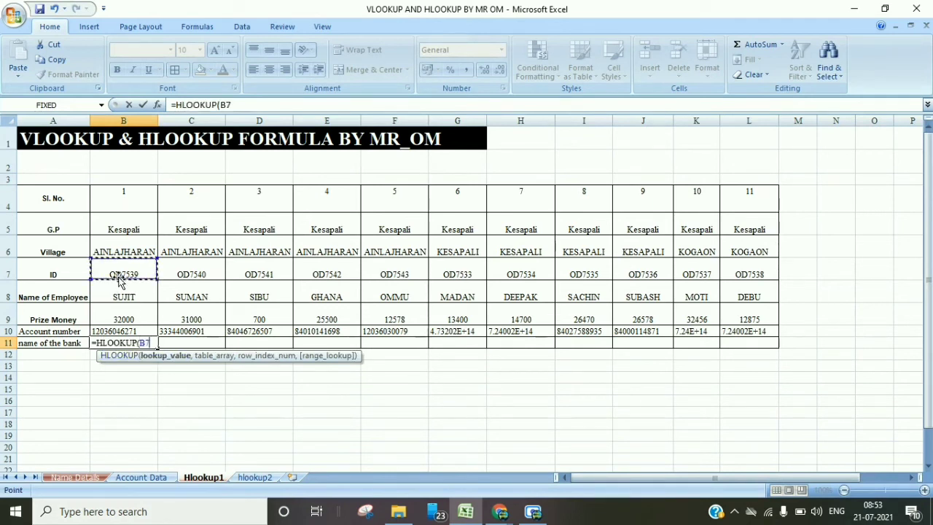
text(,)
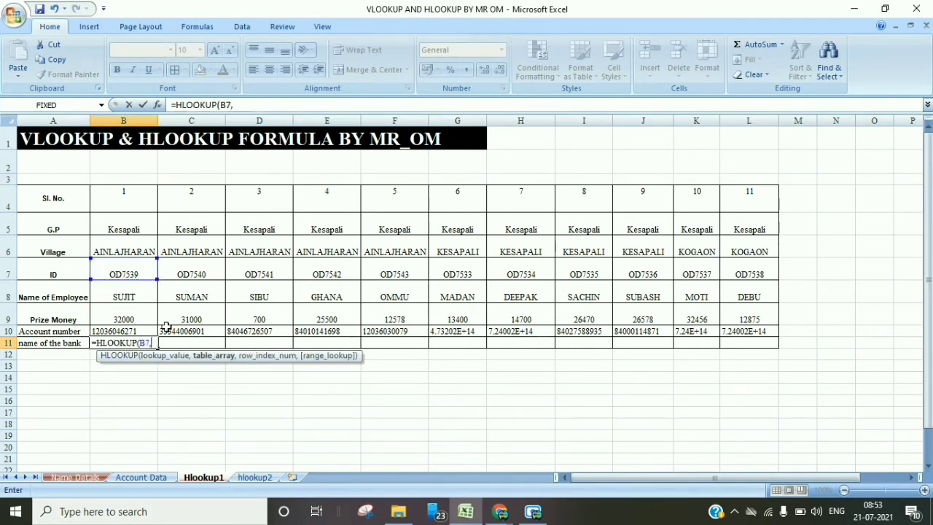
Step: Complete the B11 HLOOKUP with table array hlookup2!7:13, row index 4 and range lookup 0, and fill it across to L11
click(255, 477)
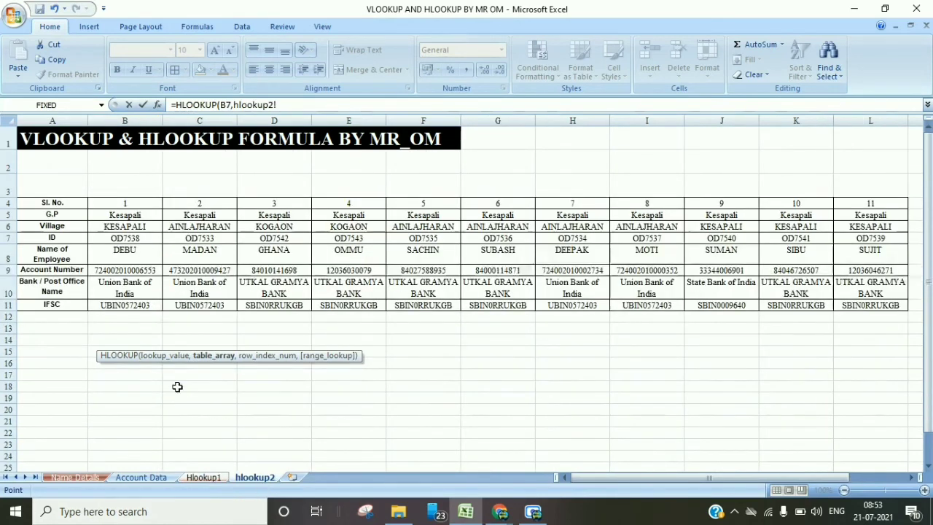
drag(8, 237, 7, 328)
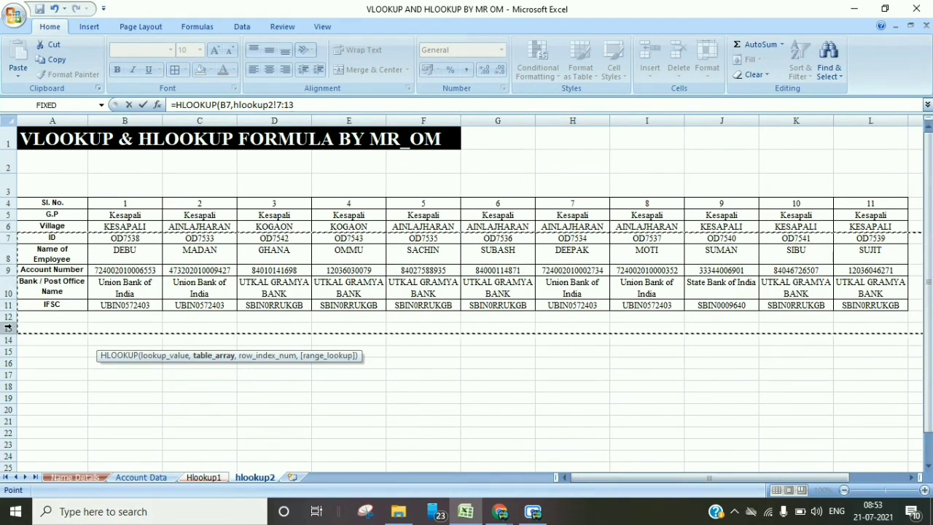
text(,)
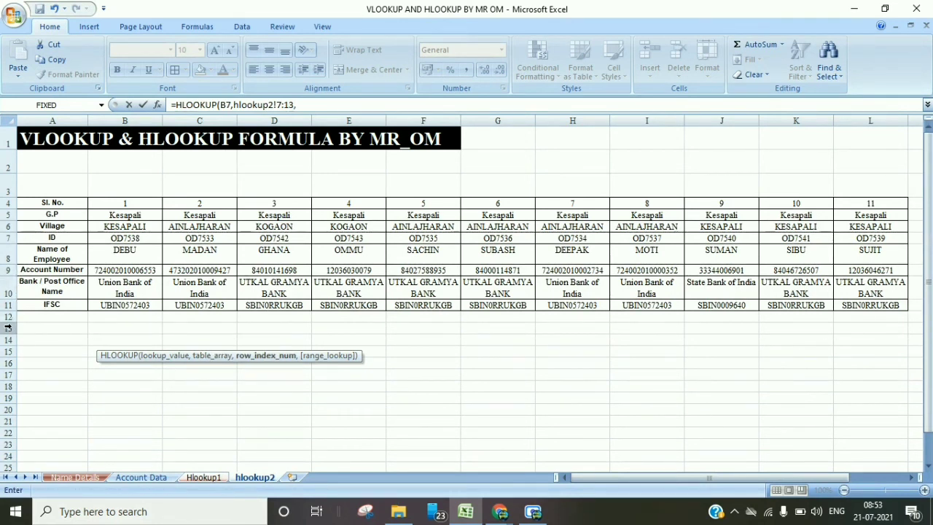
text(4,0)
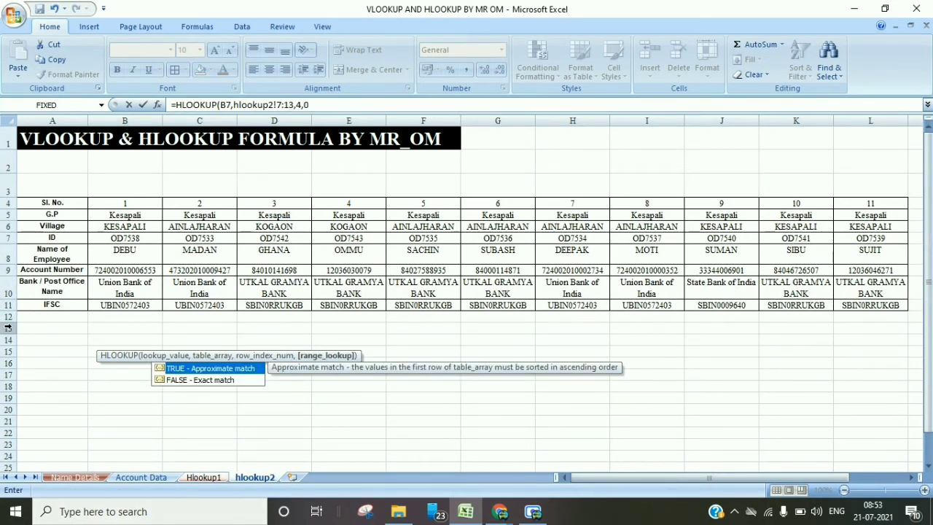
text())
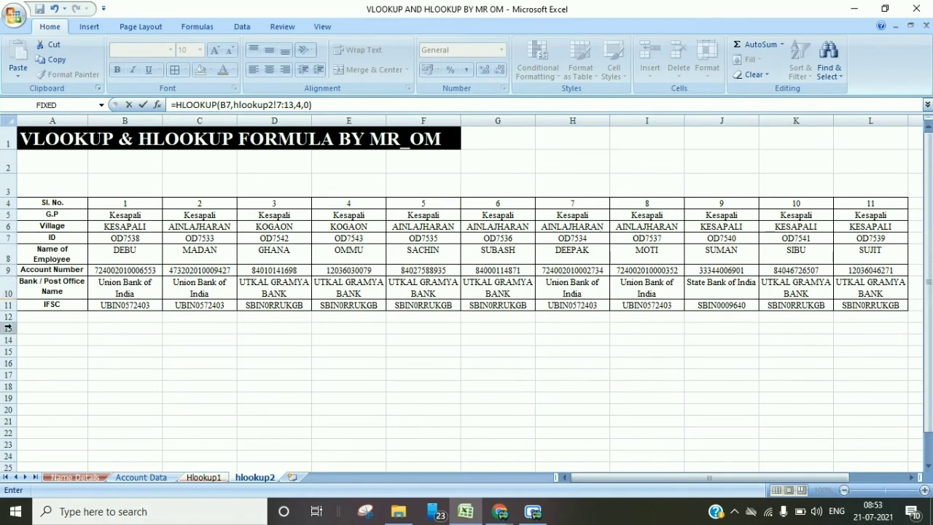
key(Return)
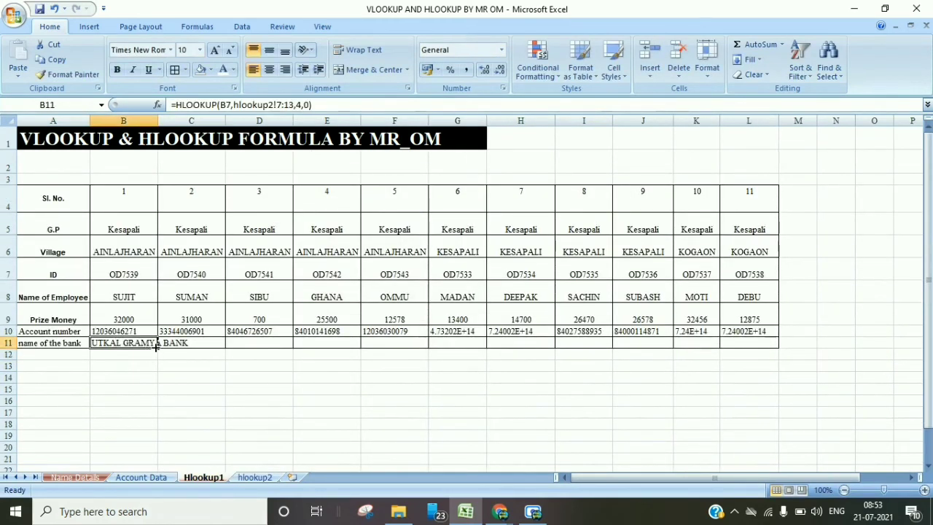
drag(157, 348, 777, 348)
click(474, 410)
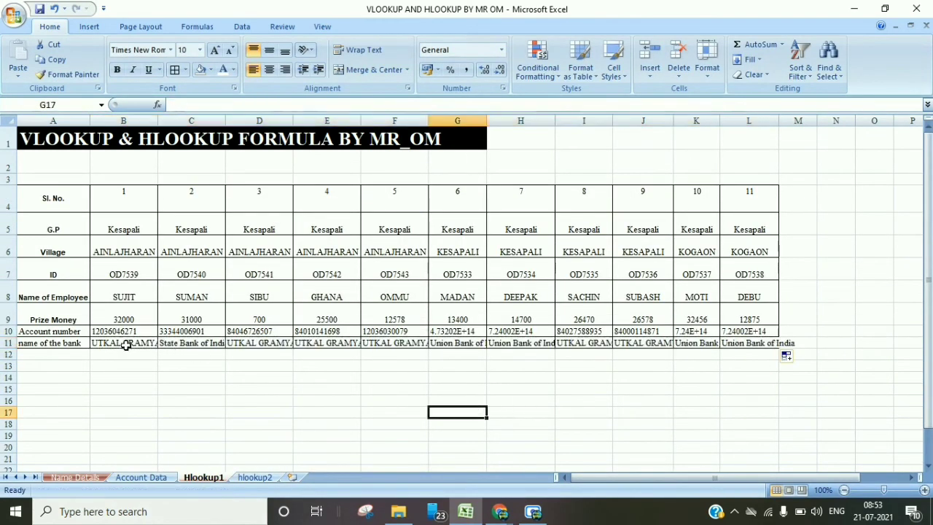
Step: Autofit columns A to L on Hlookup1 to their contents, and narrow column A to the width of its row labels
drag(64, 123, 775, 123)
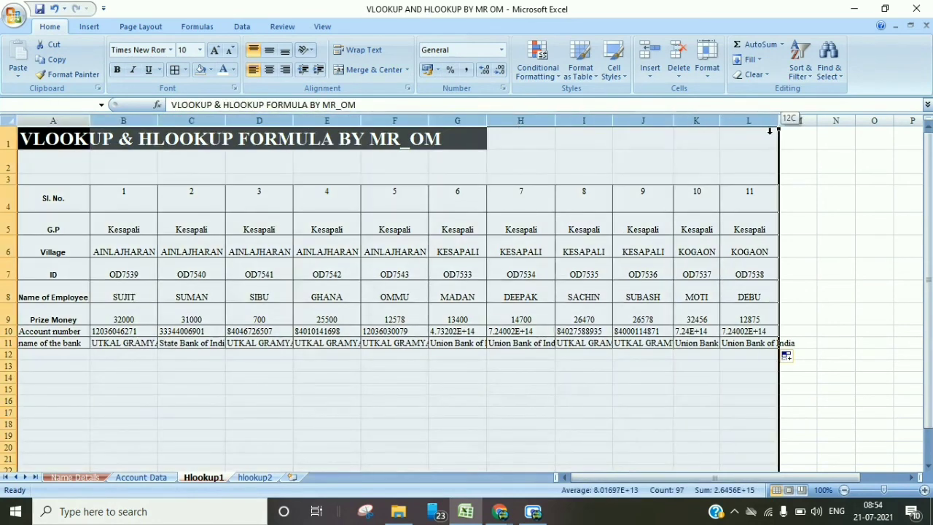
double_click(720, 120)
click(510, 444)
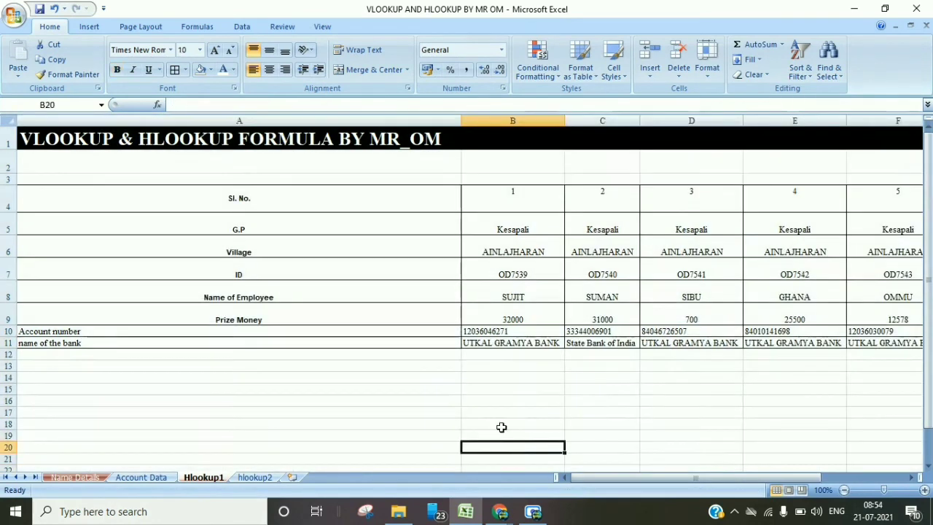
drag(461, 121, 99, 303)
click(291, 461)
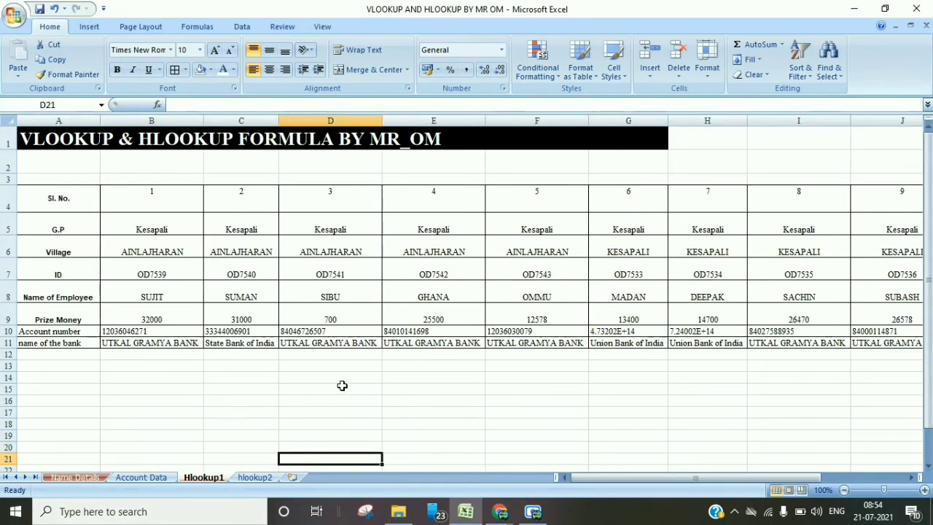